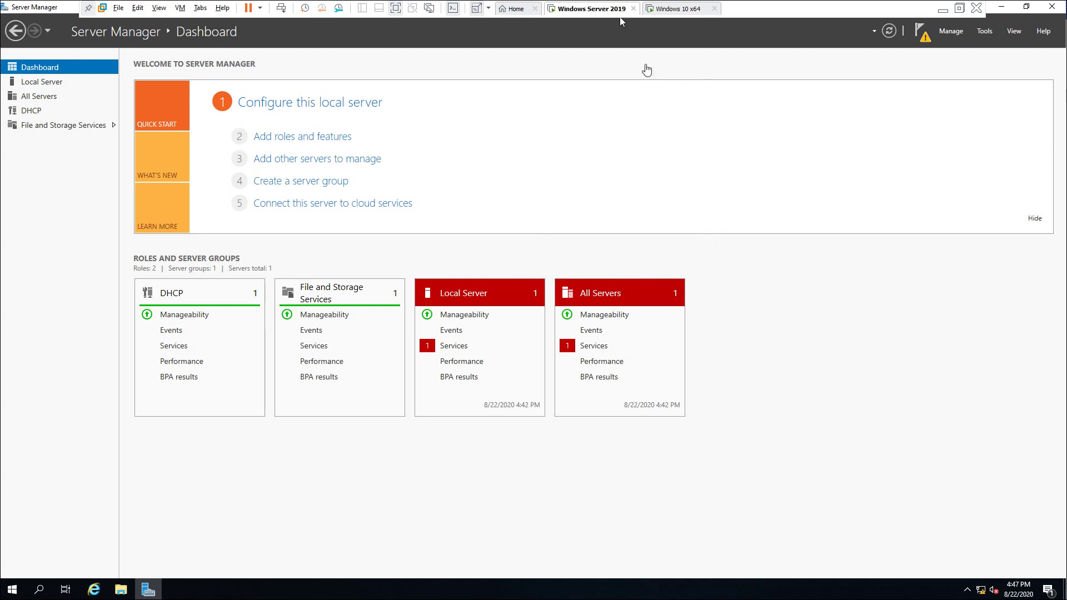
- Switch to the Windows 10 x64 virtual machine
left_click(677, 9)
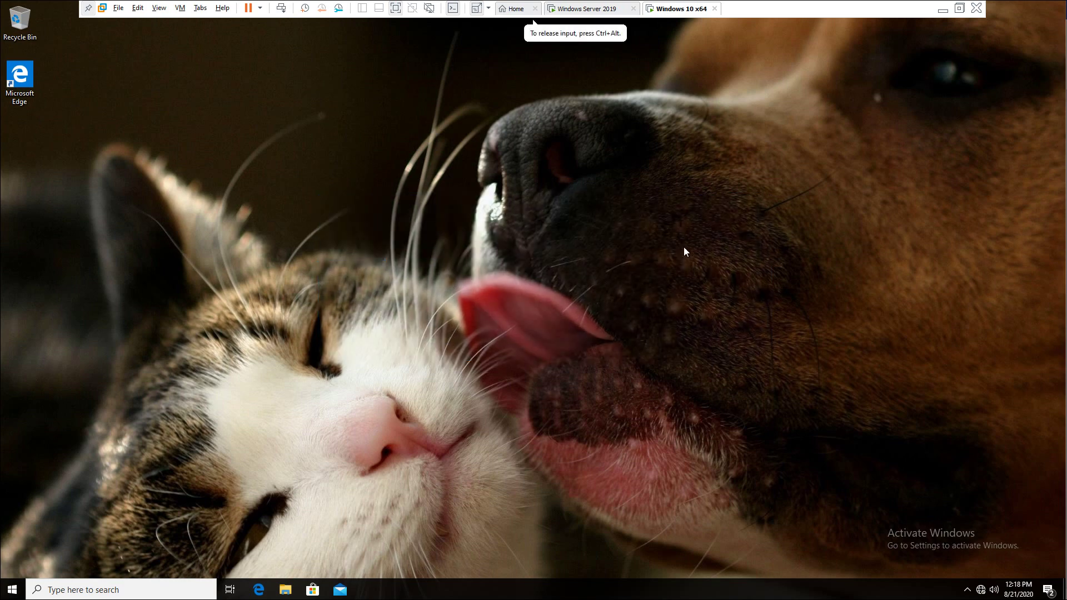
- Switch back to the Windows Server 2019 virtual machine
left_click(590, 9)
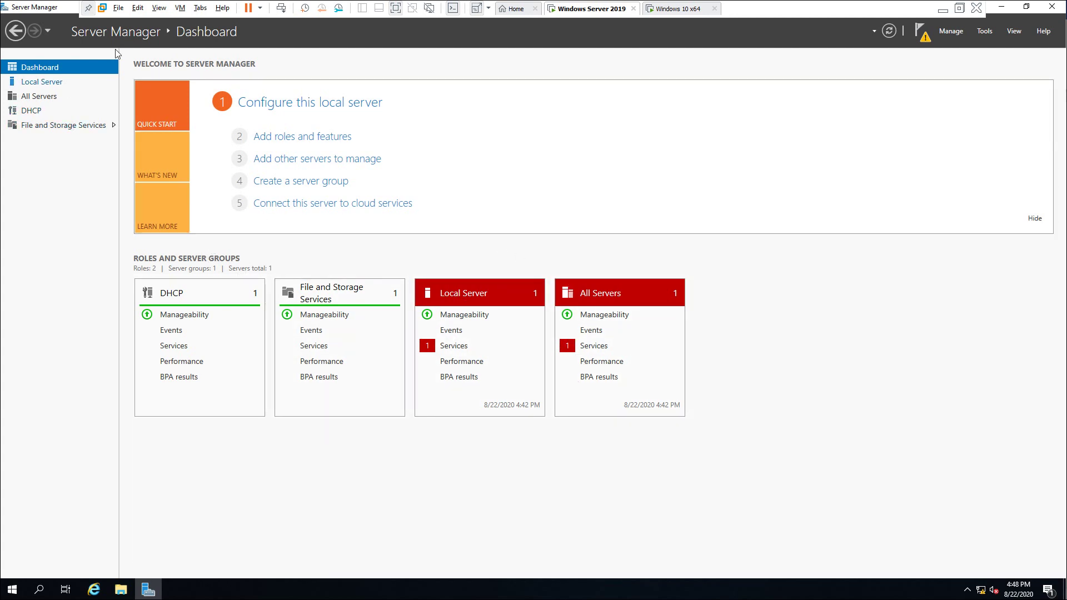
- Start the Add Roles and Features Wizard with role-based installation on this server
left_click(226, 86)
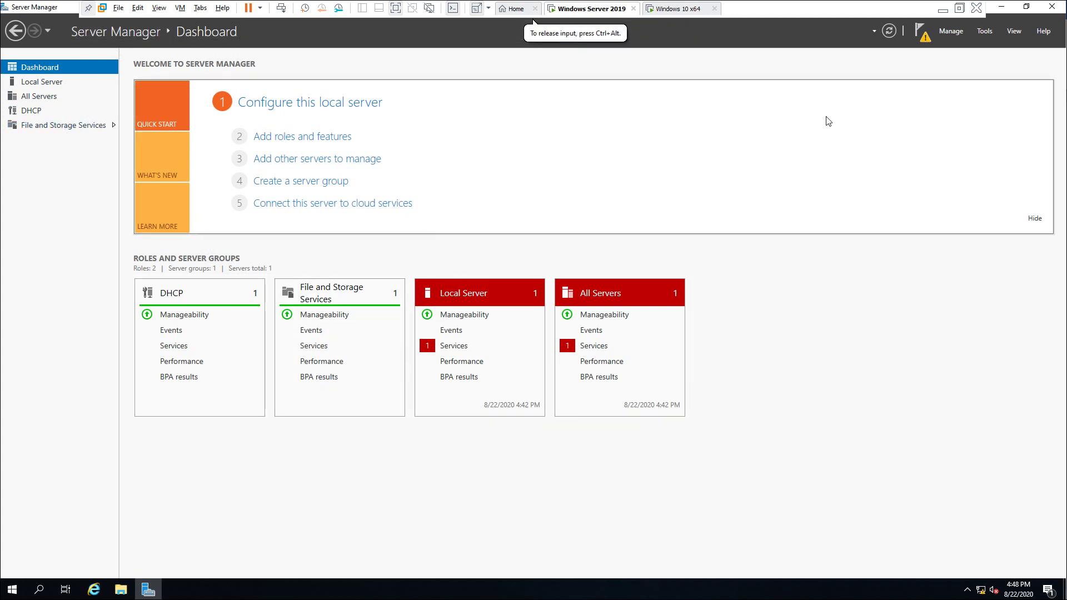
left_click(299, 142)
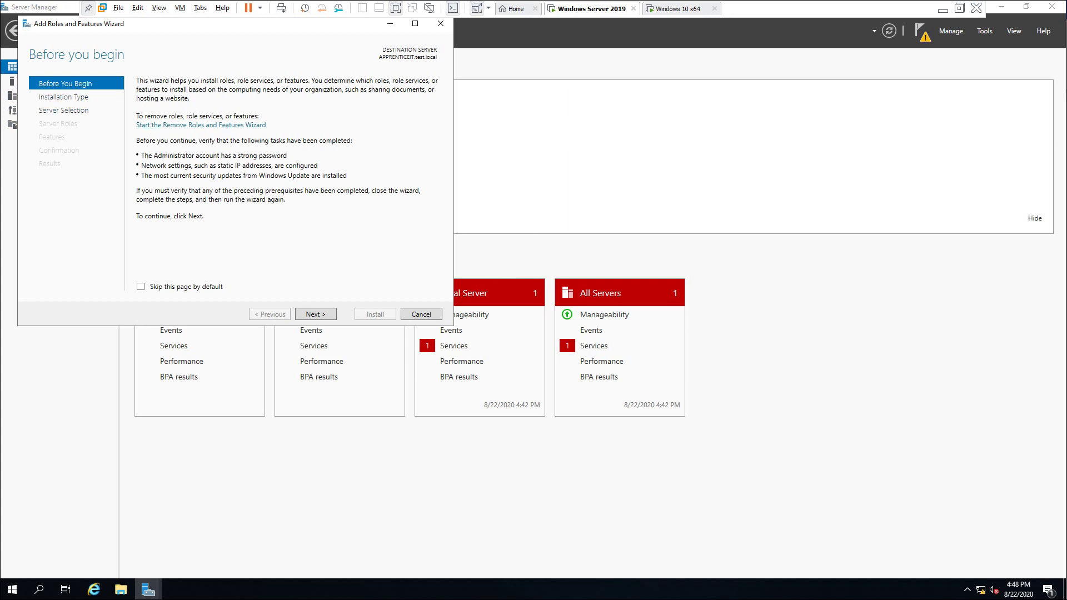
left_click(319, 313)
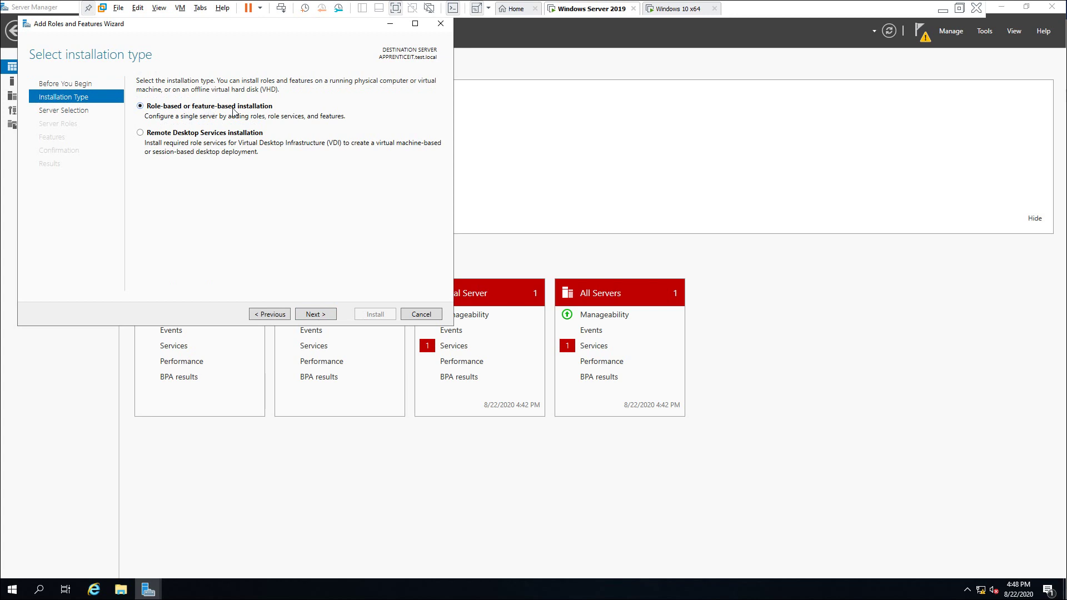
left_click(325, 315)
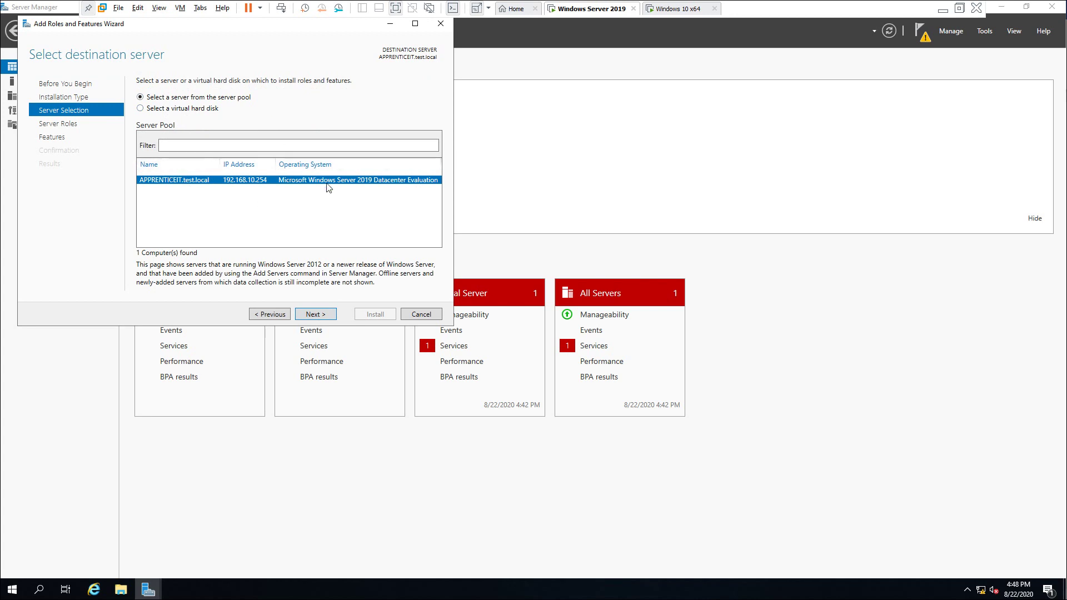
left_click(316, 315)
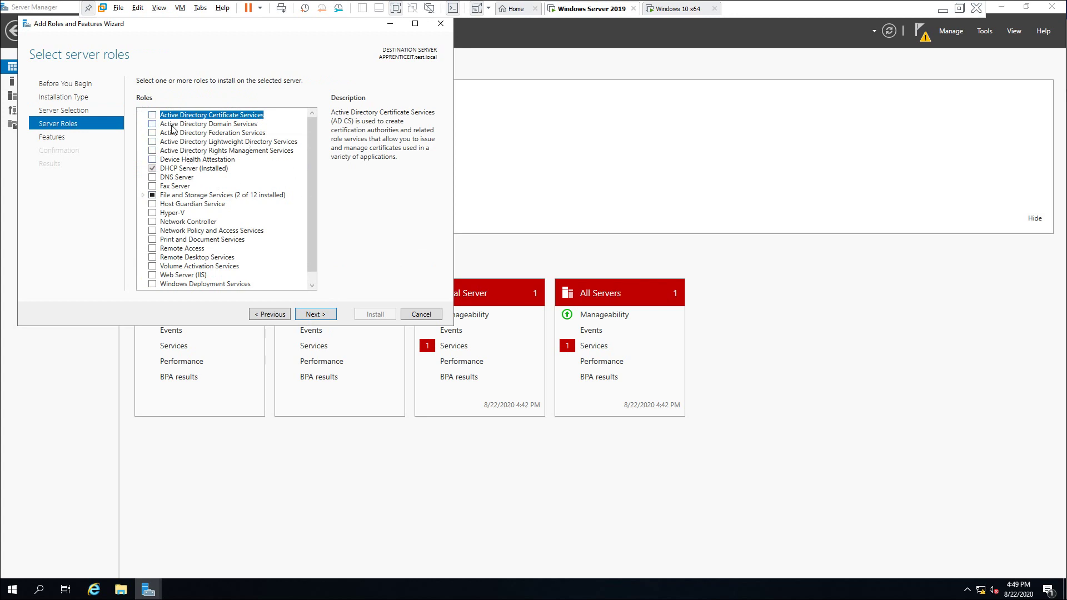
- Select Active Directory Domain Services with its required management tools
left_click(248, 124)
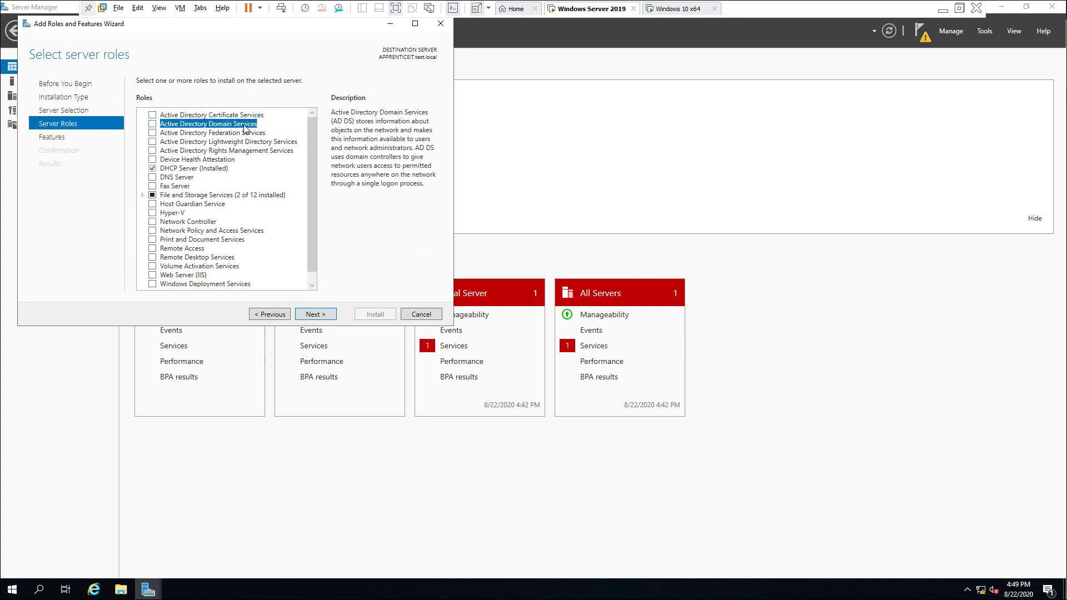
left_click(153, 125)
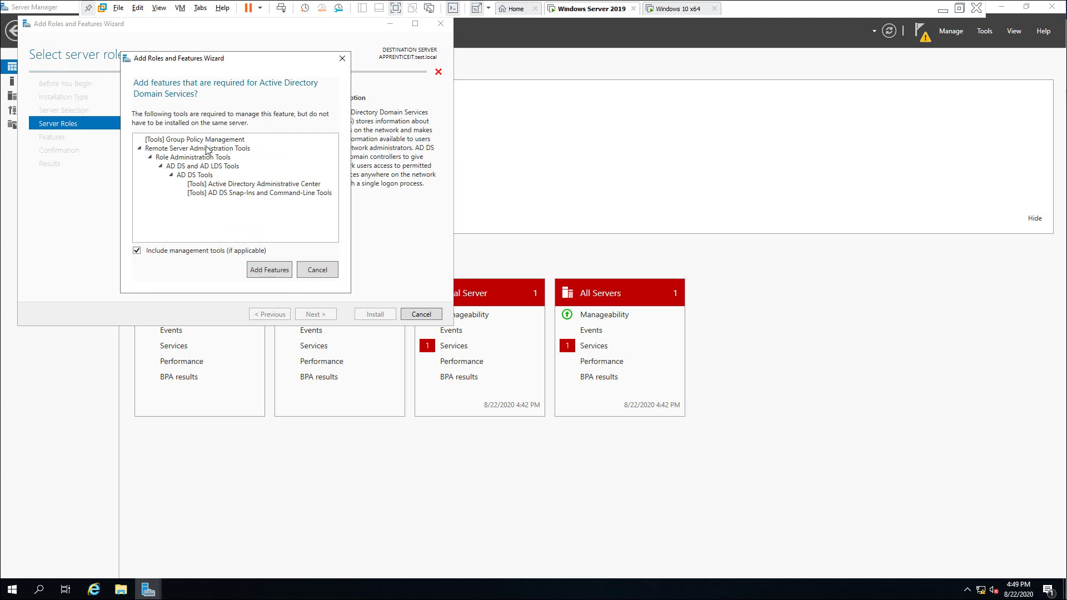
left_click(281, 272)
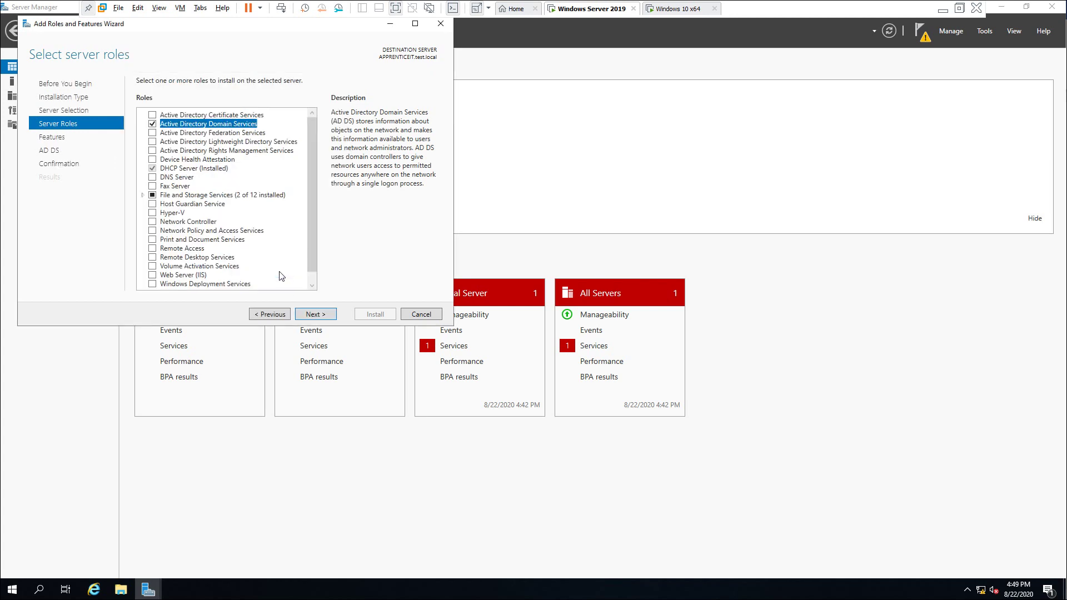
left_click(315, 314)
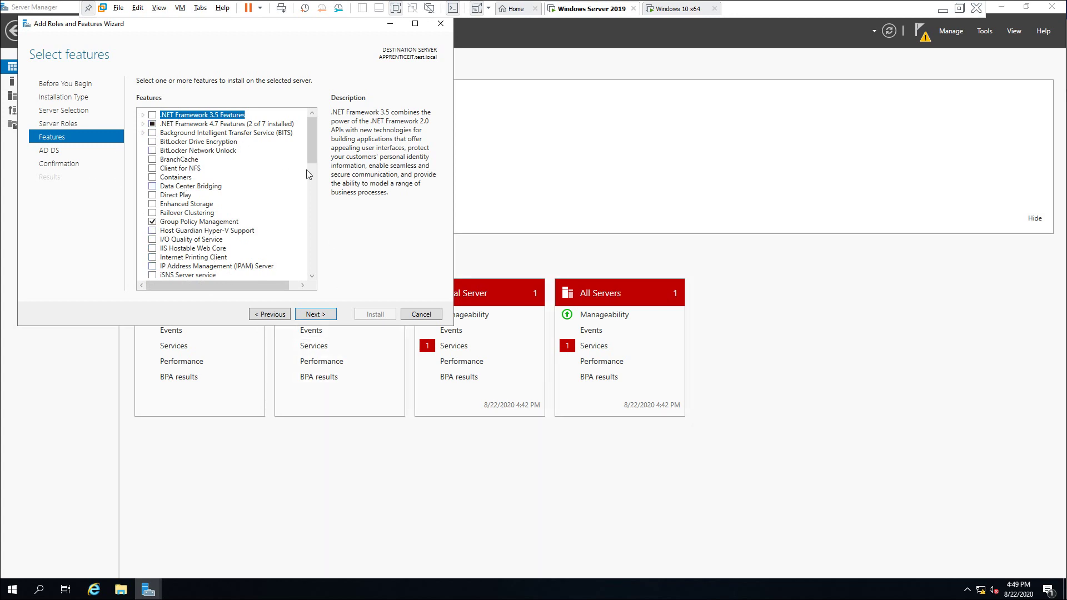
- Skip extra features and the AD DS notes to reach the Confirmation page
left_click(316, 315)
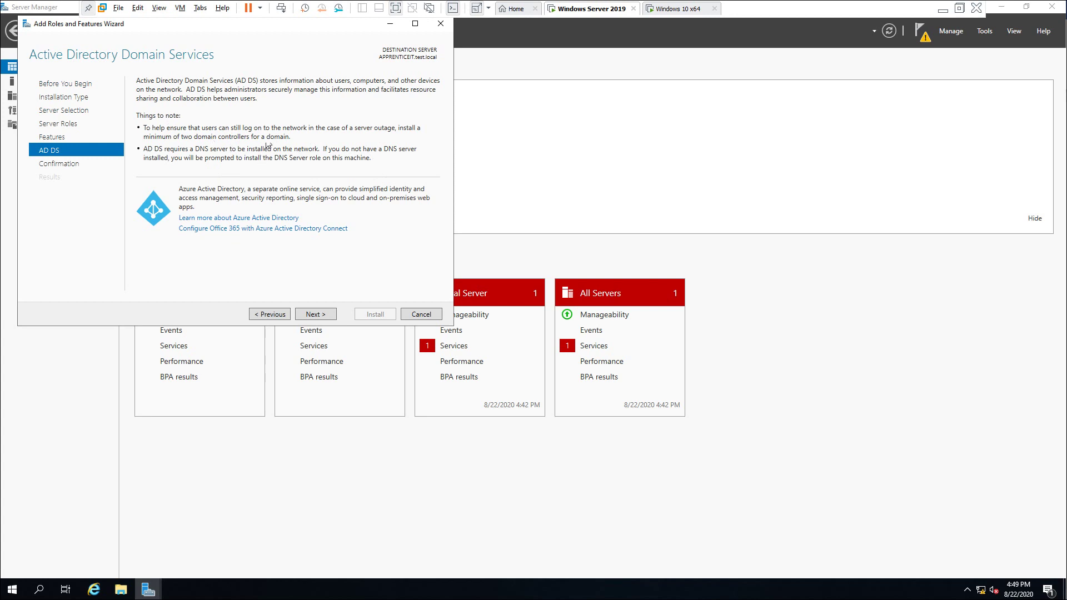
left_click(314, 315)
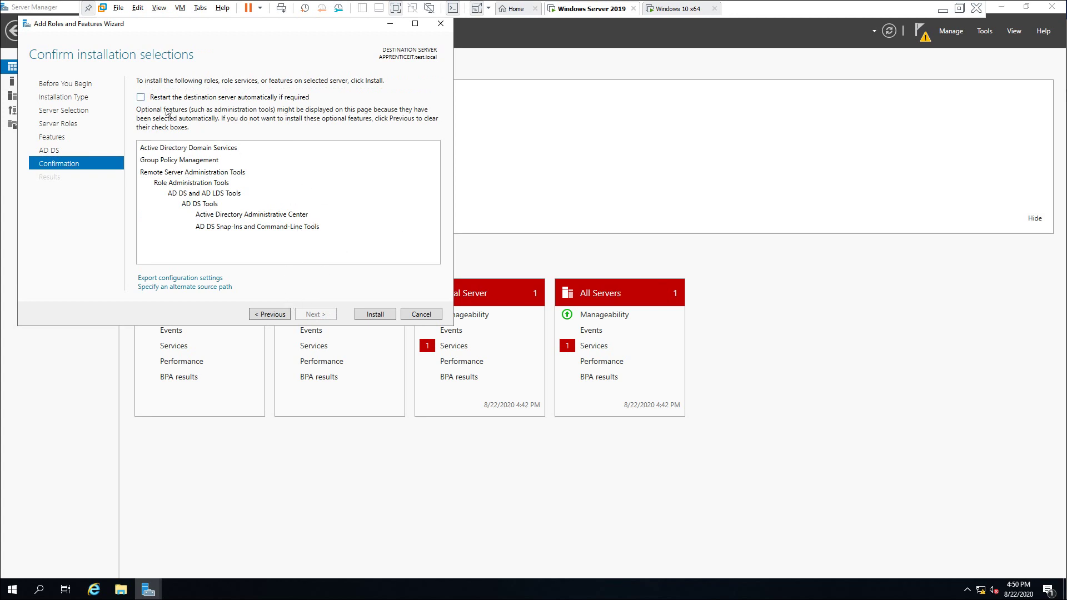
- Allow automatic restarts and install the AD DS role and tools
left_click(141, 98)
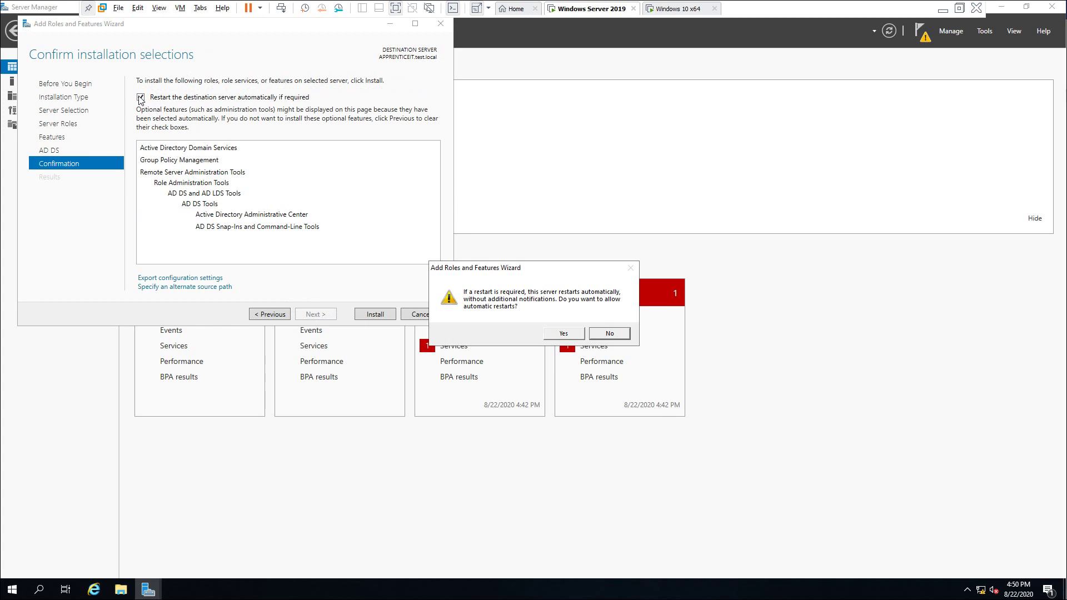
left_click(563, 333)
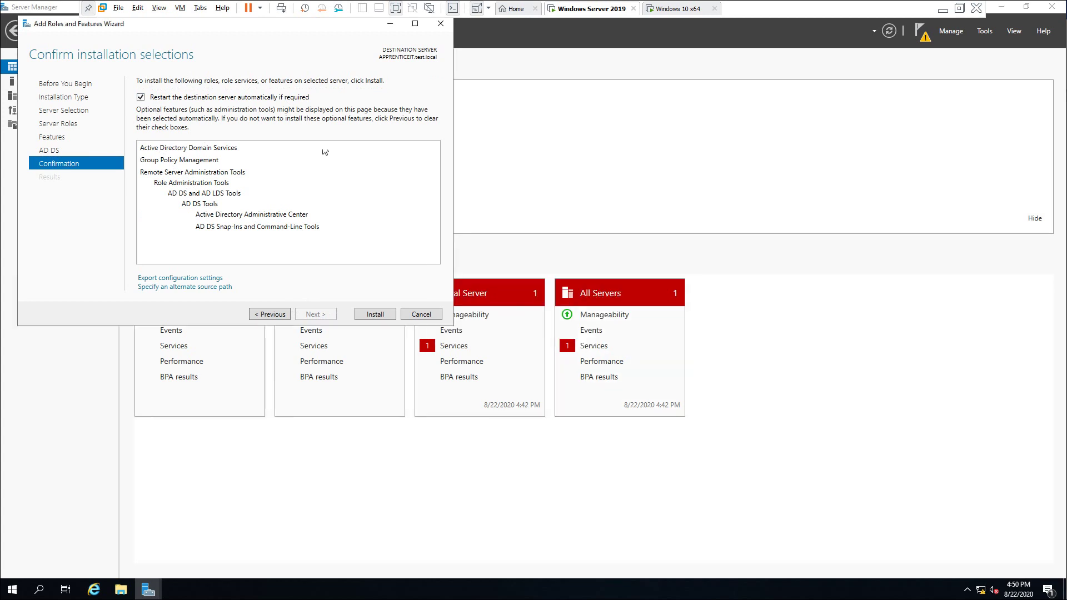
left_click(376, 315)
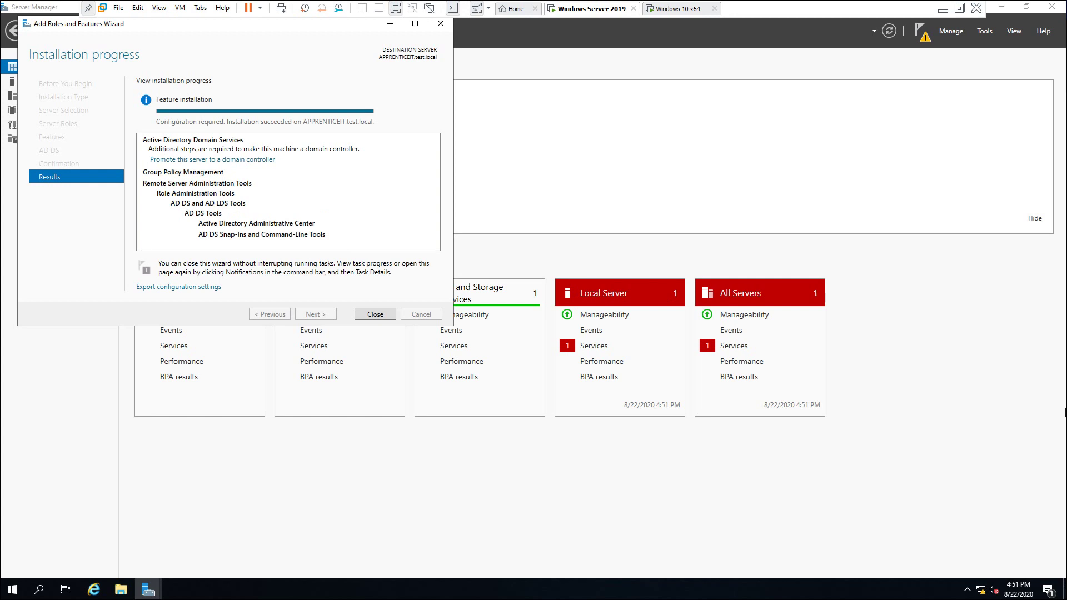
- Begin domain controller promotion as a new forest with root domain test.local
left_click(207, 161)
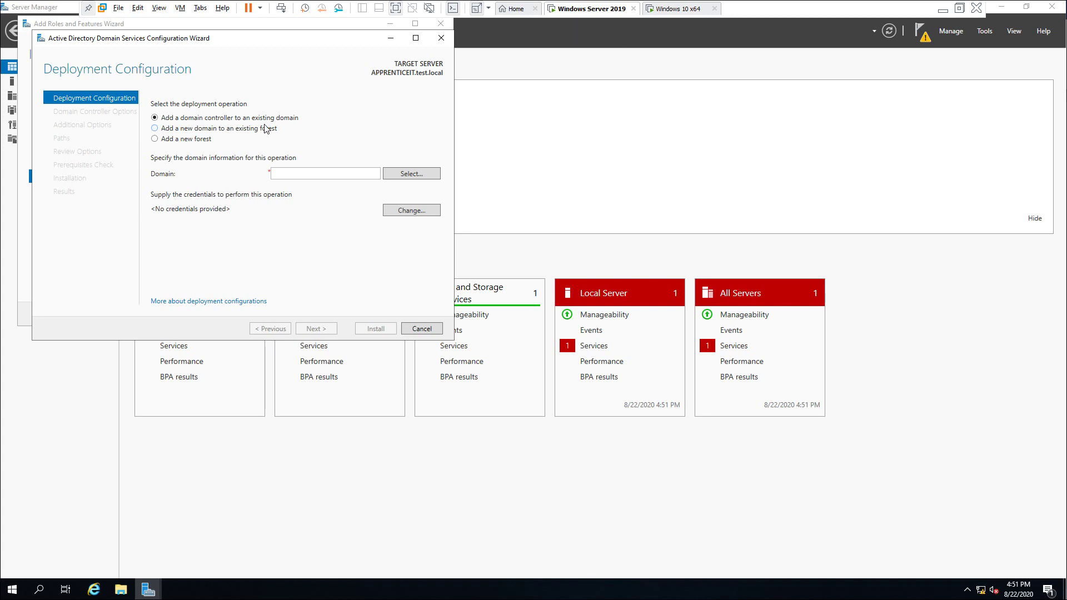
left_click(190, 140)
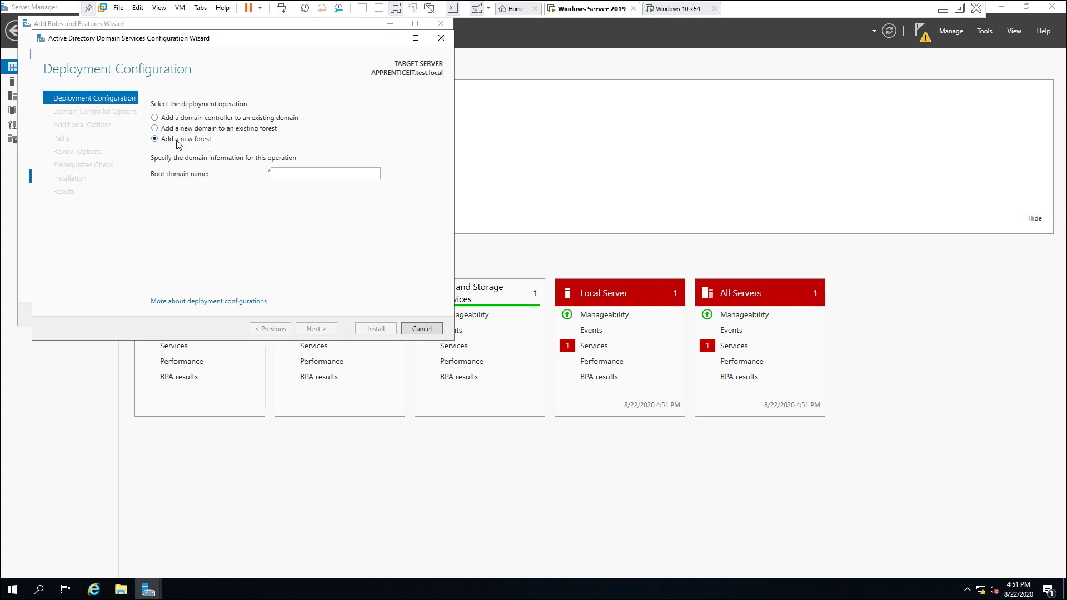
left_click(297, 176)
type("te")
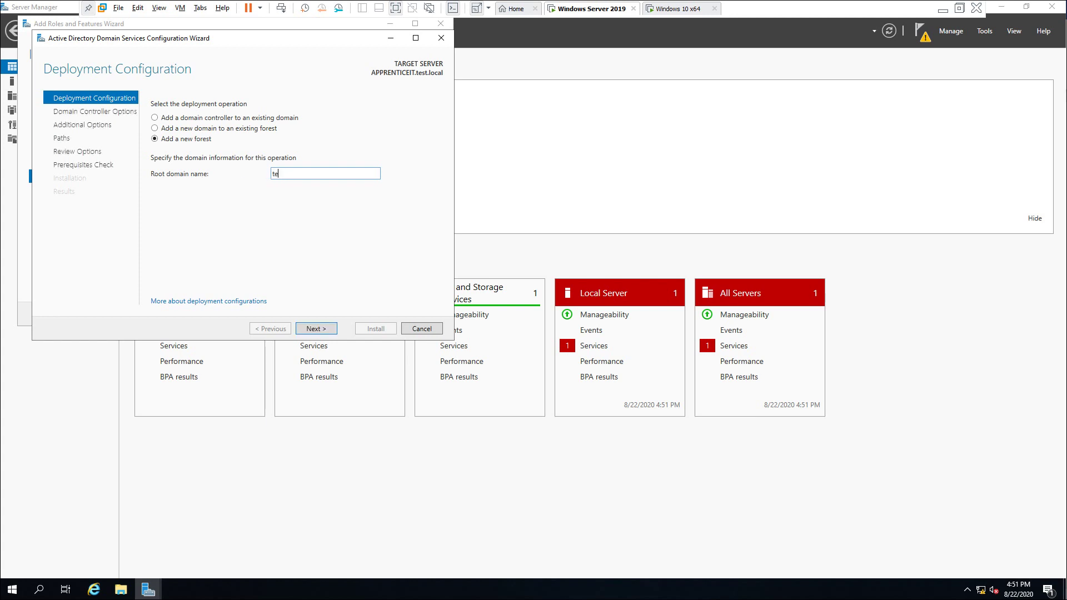
type("st.local")
left_click(325, 331)
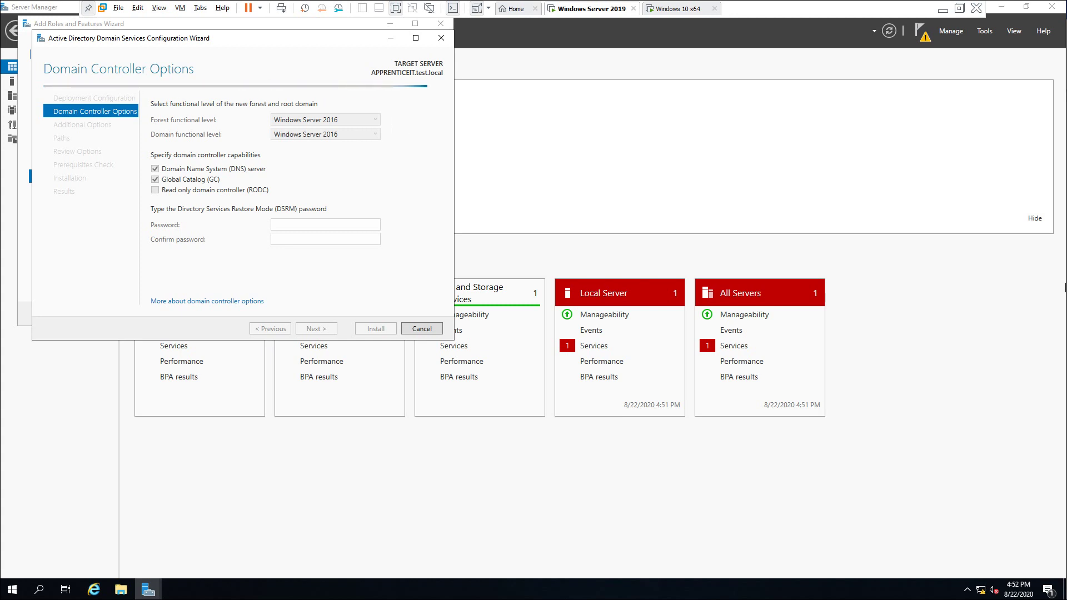
- Keep Windows Server 2016 as both forest and domain functional levels
left_click(363, 119)
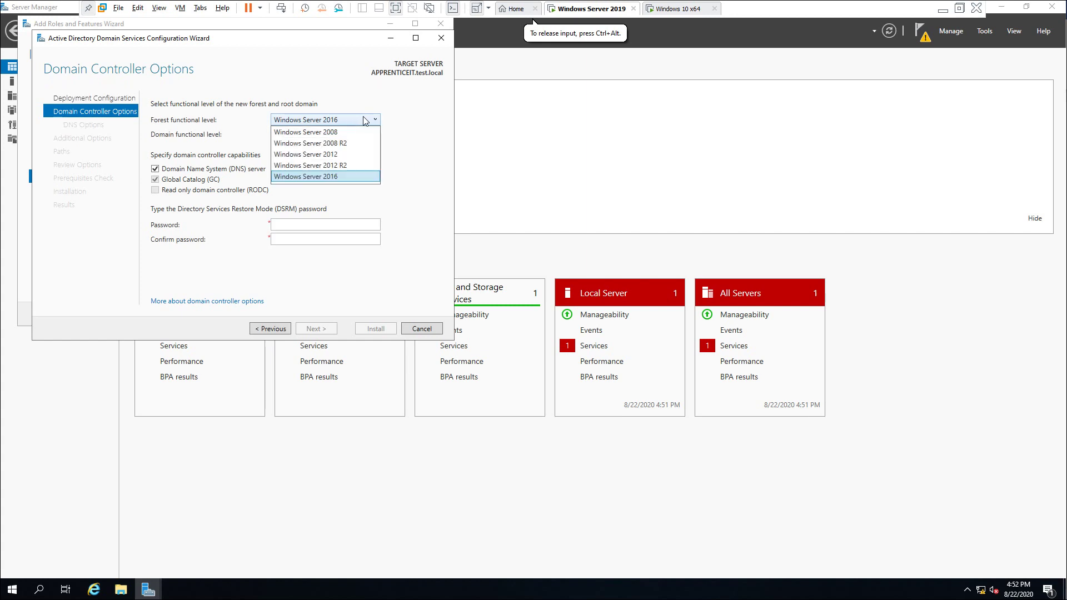
left_click(339, 177)
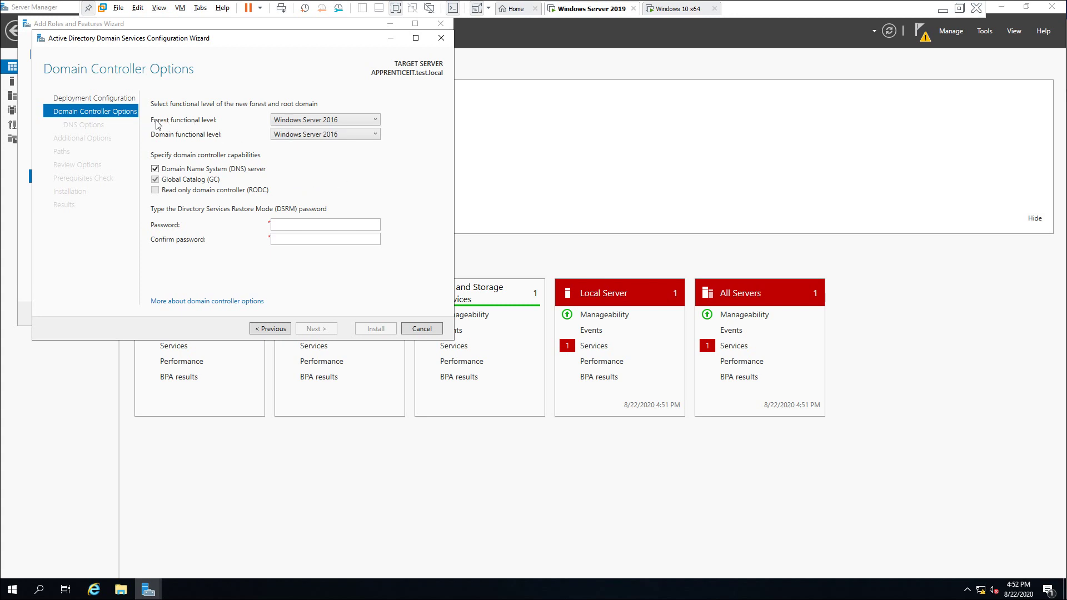
left_click(314, 135)
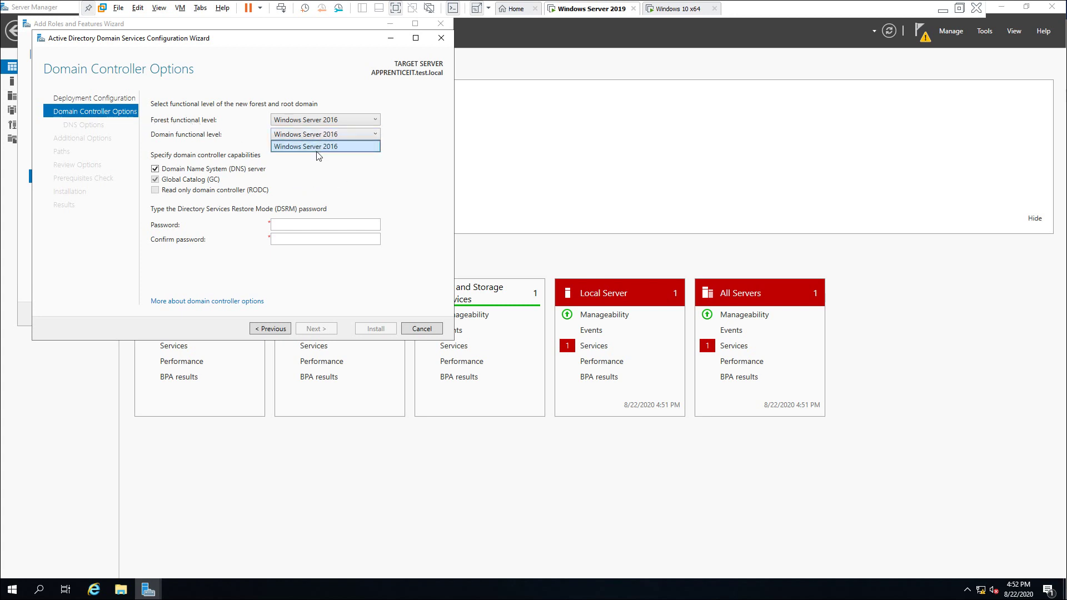
left_click(177, 132)
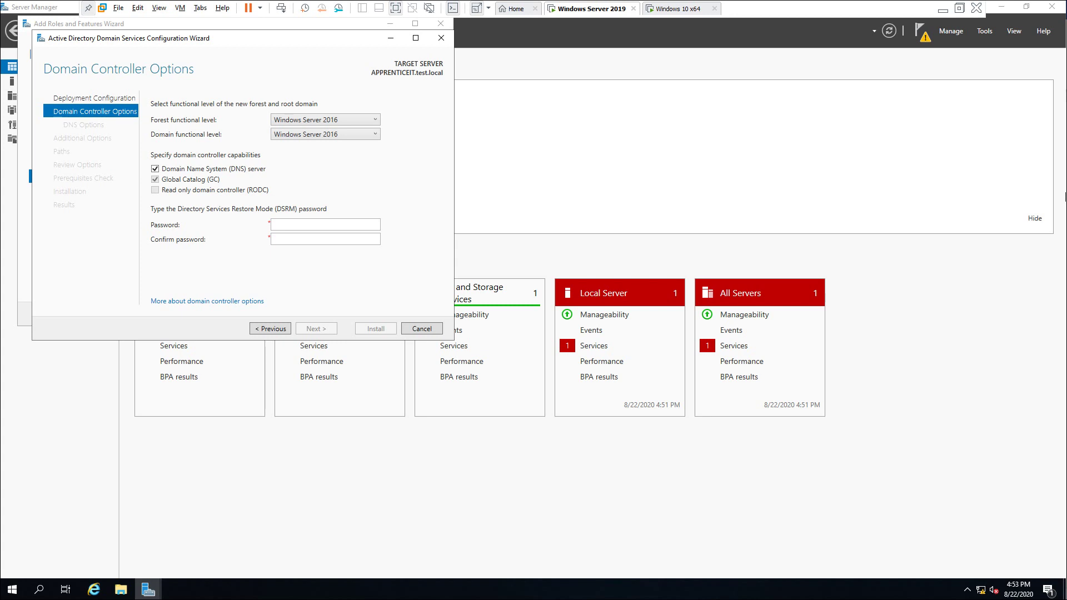
left_click(1065, 199)
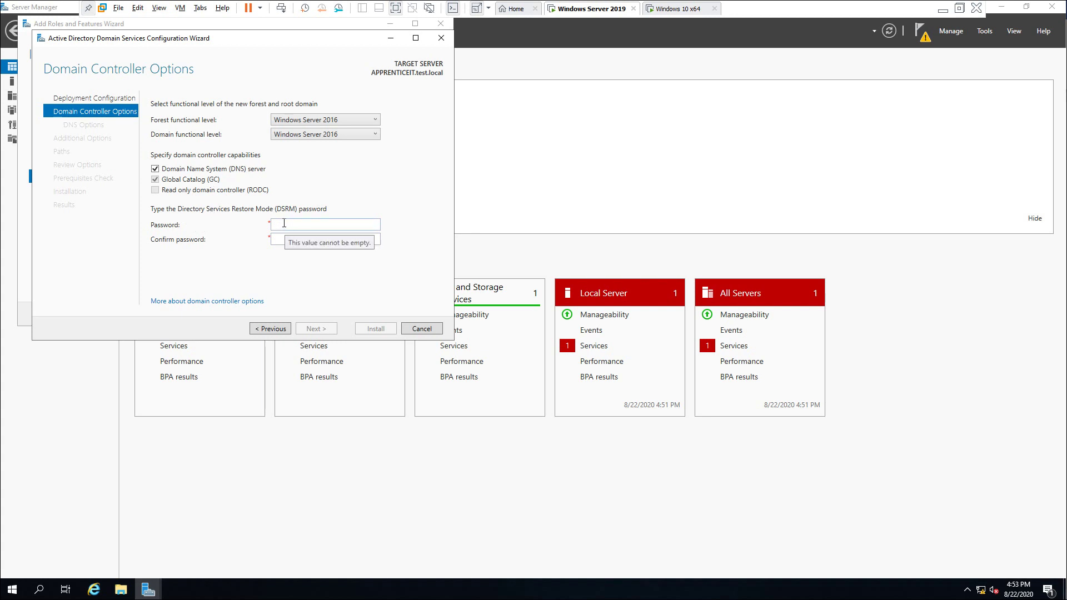
- Enter and confirm the Directory Services Restore Mode password
left_click(283, 223)
key("Tab")
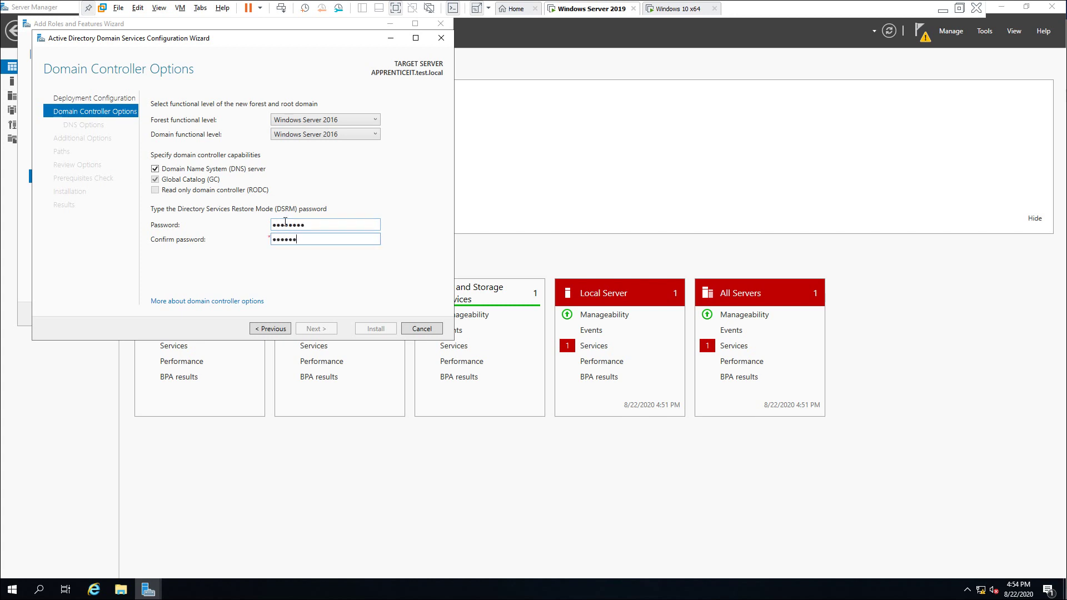
left_click(324, 330)
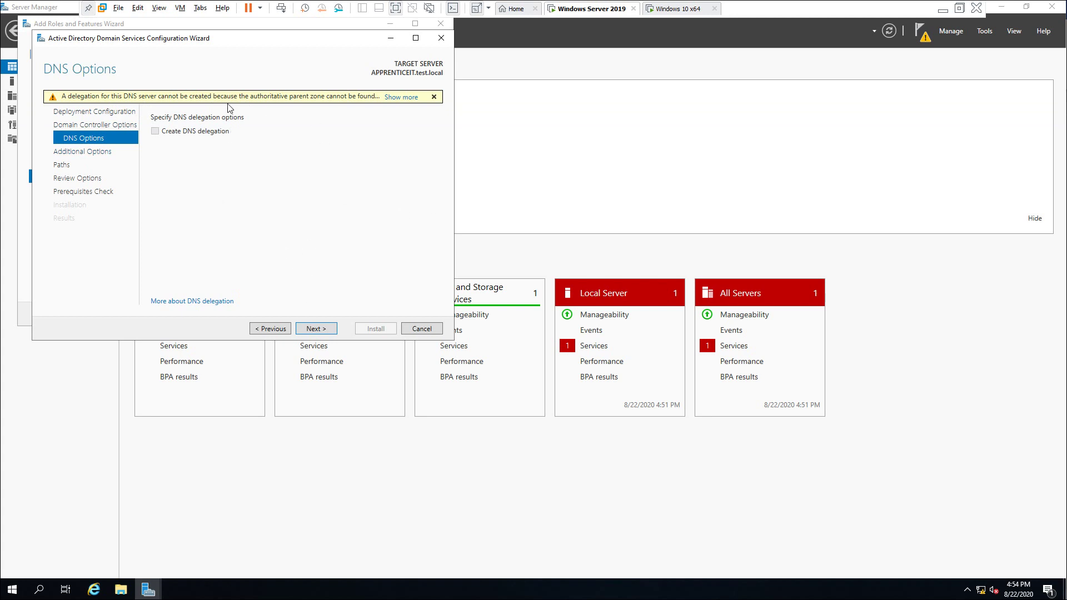
- Accept default DNS options, NetBIOS name TEST, and default database, log and SYSVOL paths
left_click(320, 329)
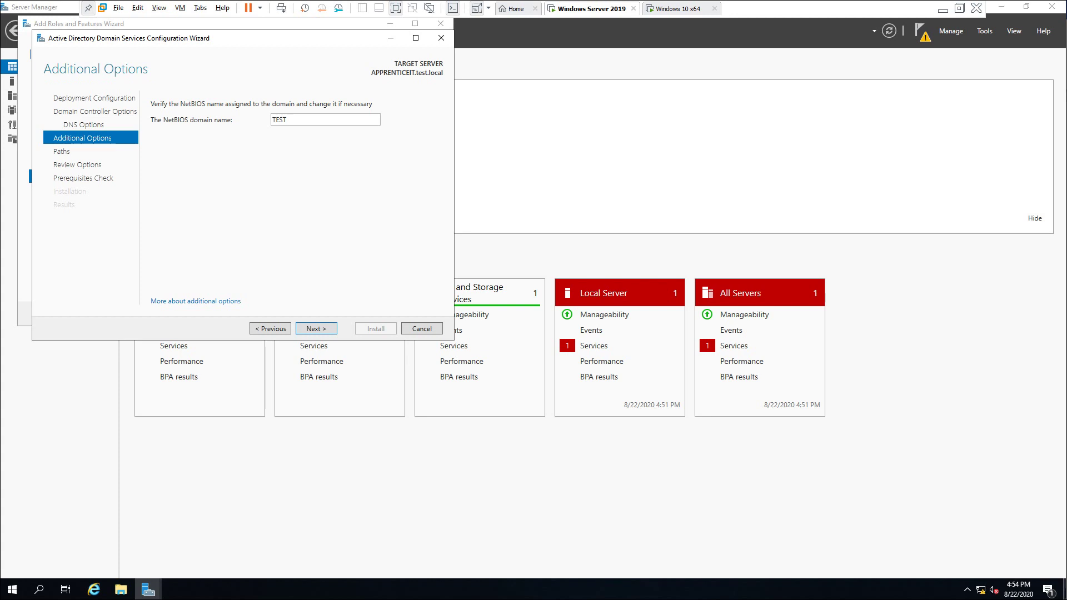
left_click(316, 328)
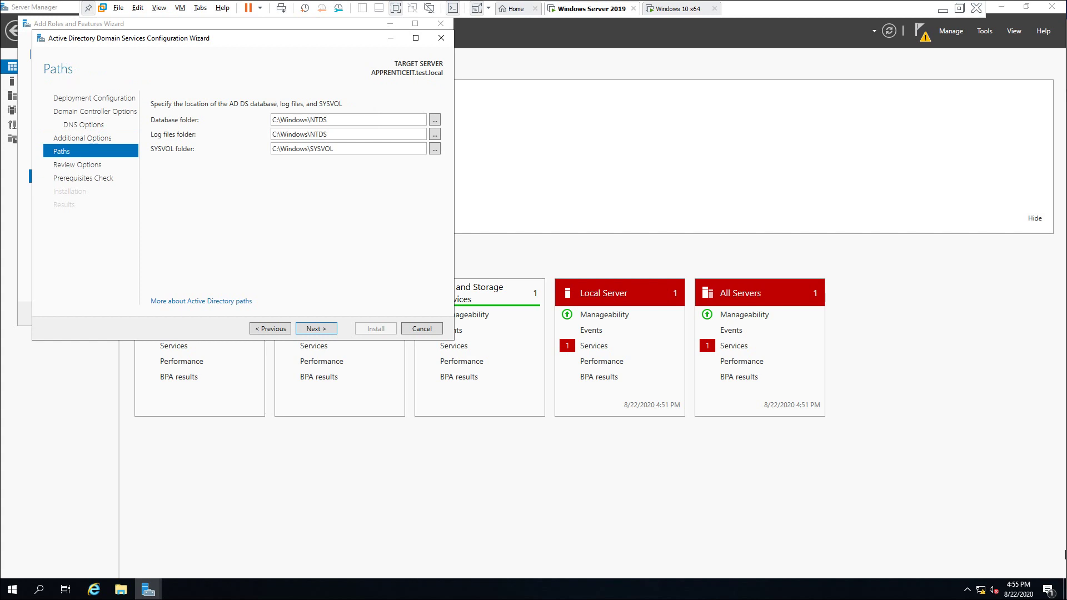
left_click(321, 330)
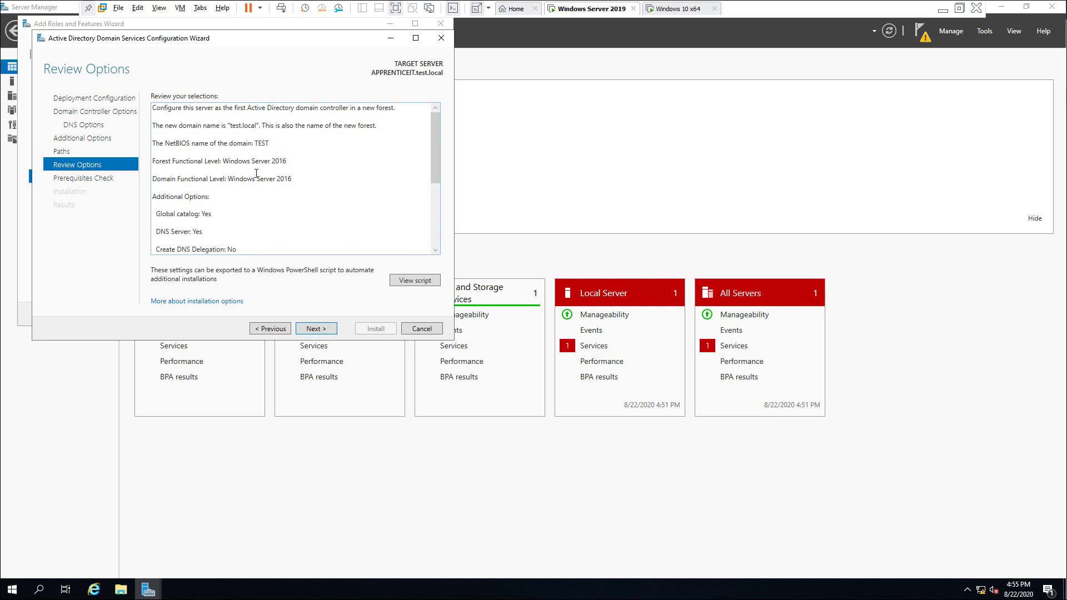
- Review the settings, pass prerequisite checks, and install to promote the domain controller
scroll(256, 174, "down", 1)
scroll(257, 152, "down", 2)
scroll(278, 167, "up", 3)
scroll(289, 180, "down", 1)
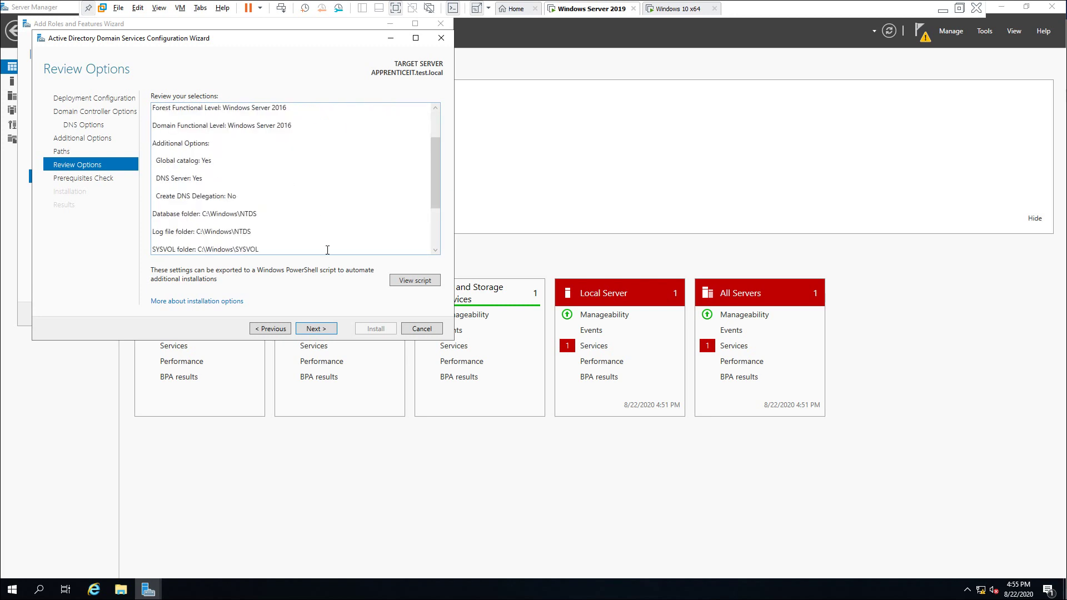
left_click(315, 329)
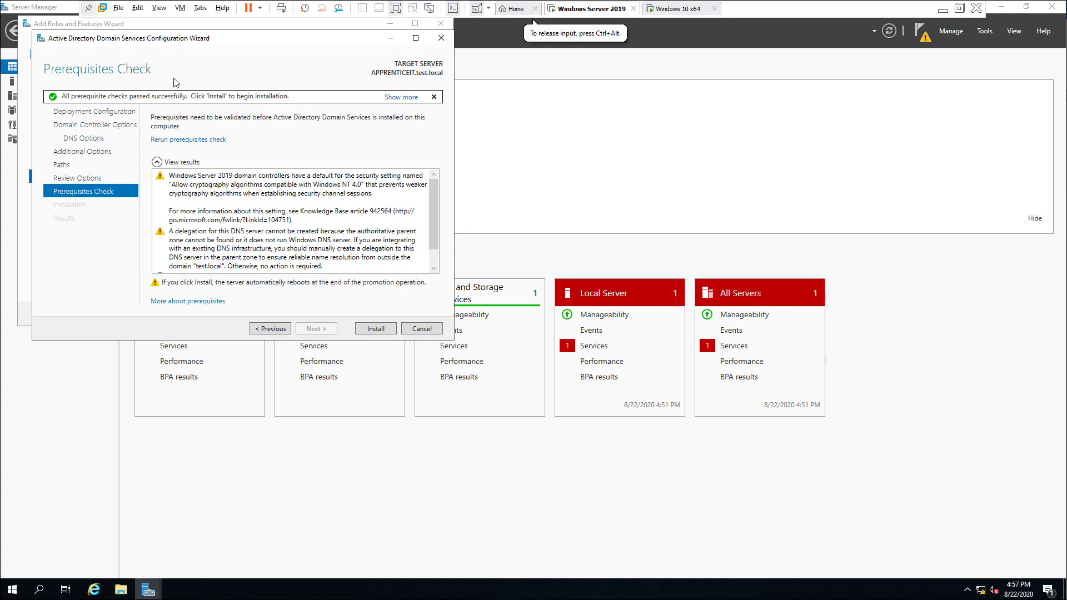
left_click(376, 328)
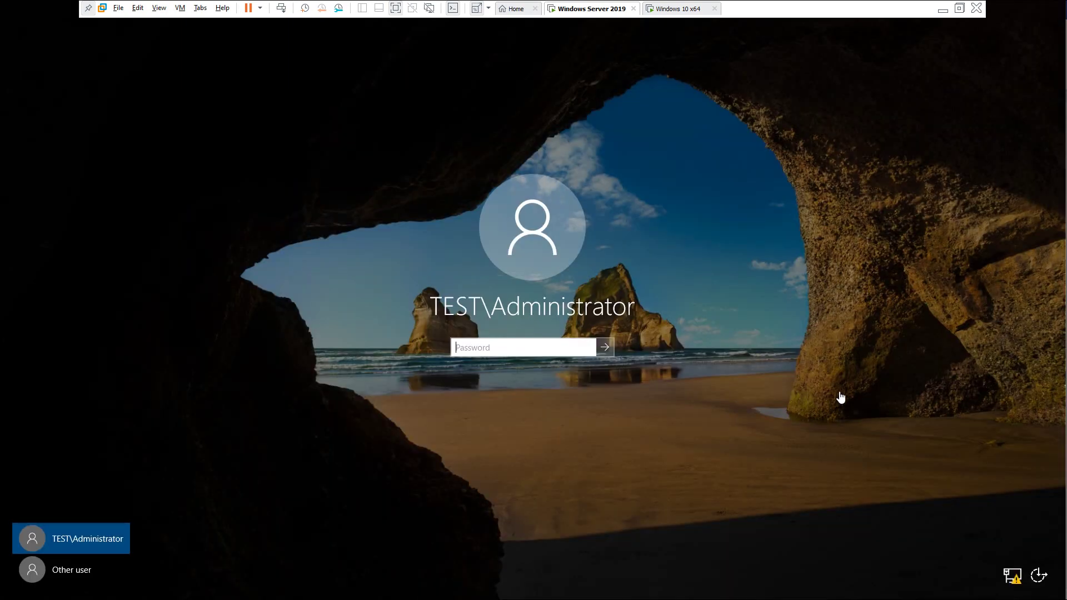
- Log on to Windows Server 2019 as the TEST domain administrator with the administrator password
left_click(514, 348)
type("********")
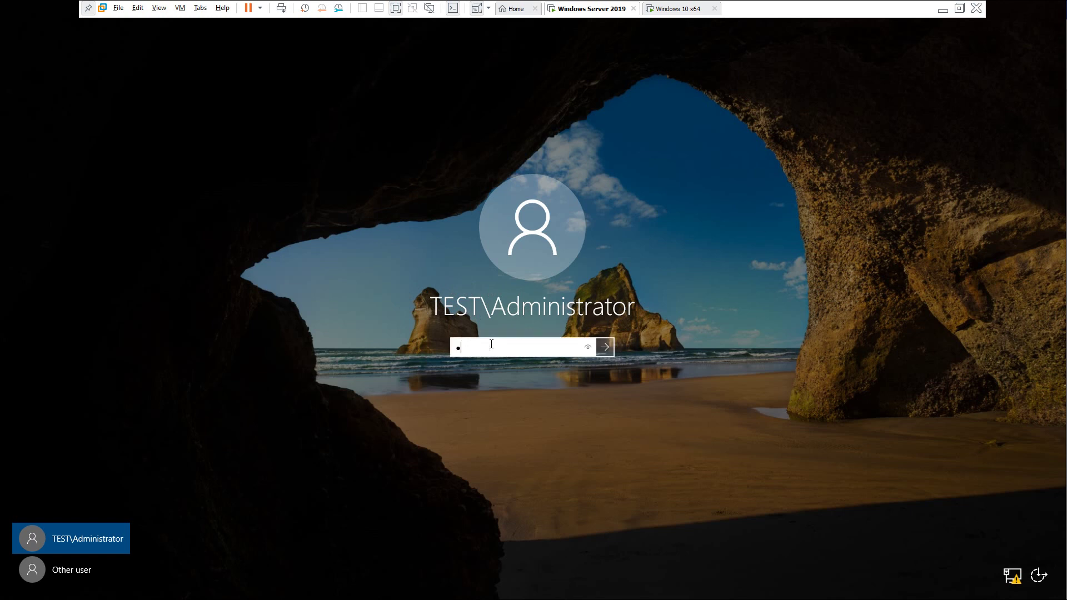
type("****")
key("Return")
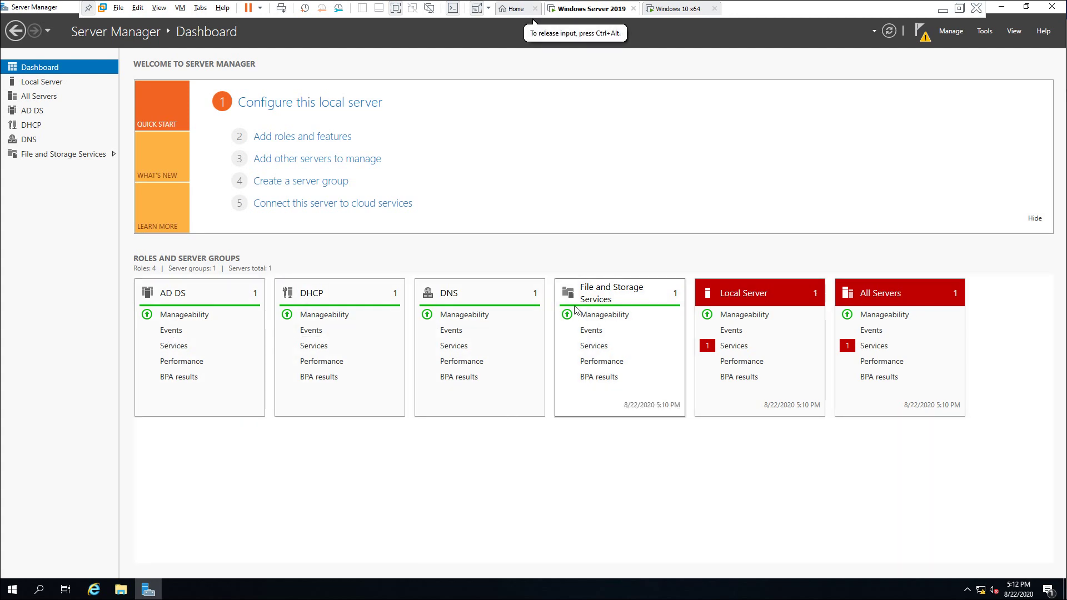
left_click(32, 110)
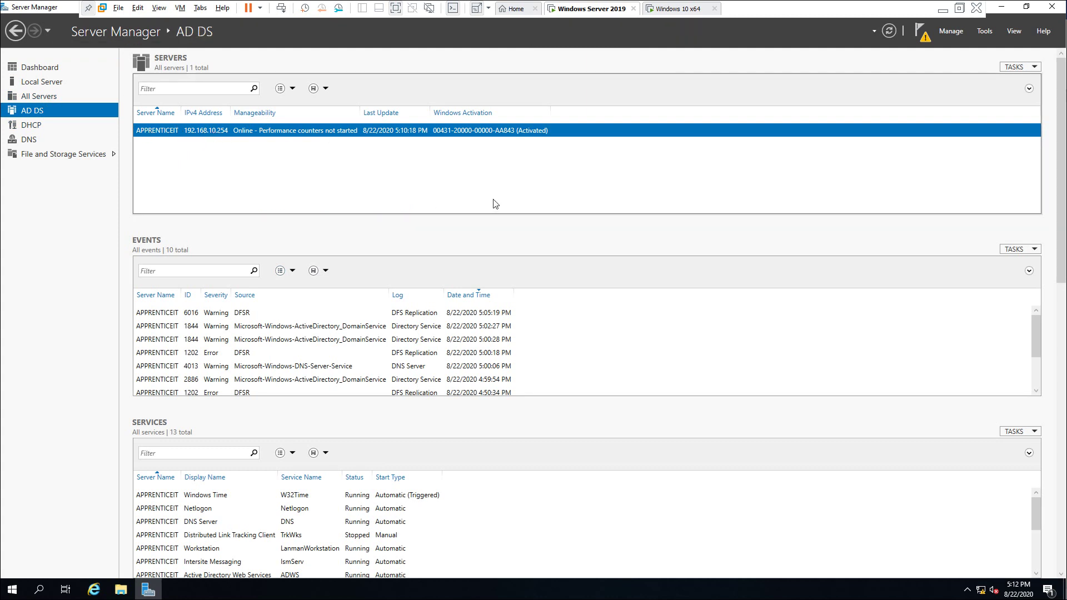
scroll(411, 379, "down", 2)
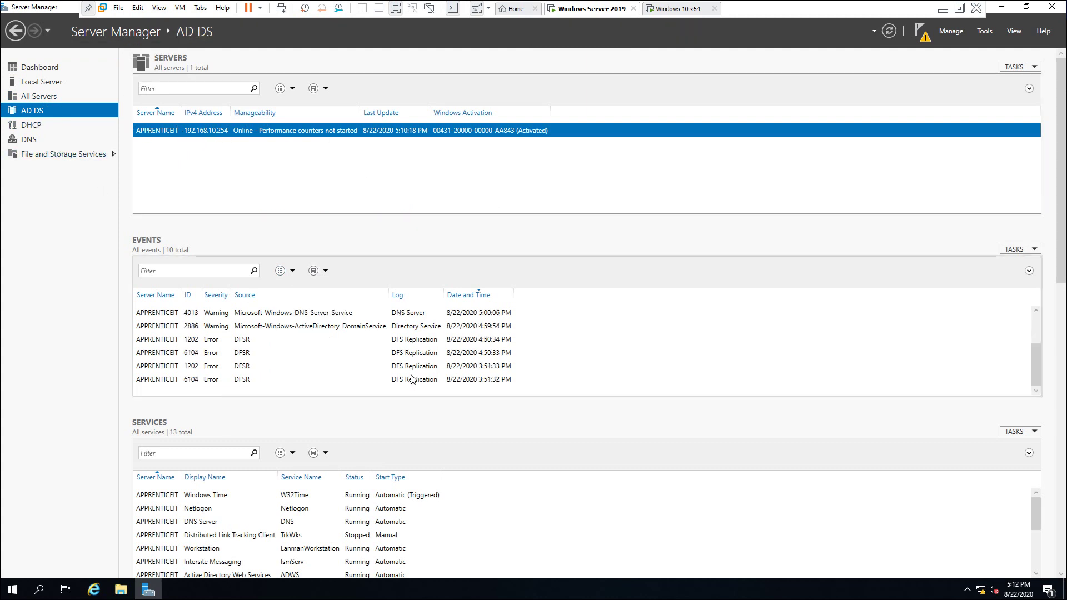
left_click(31, 139)
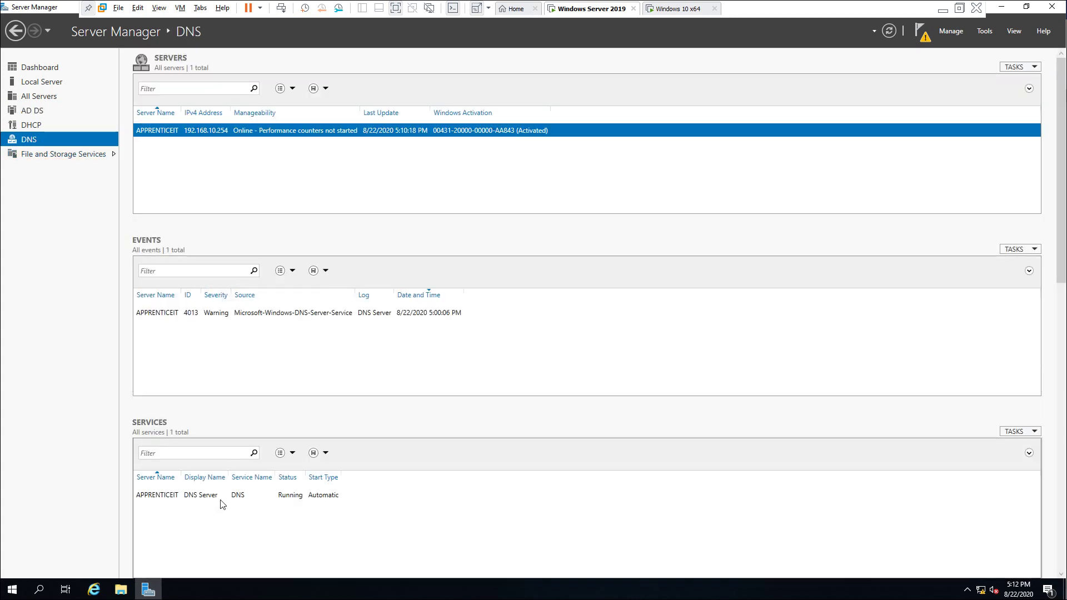
left_click(34, 68)
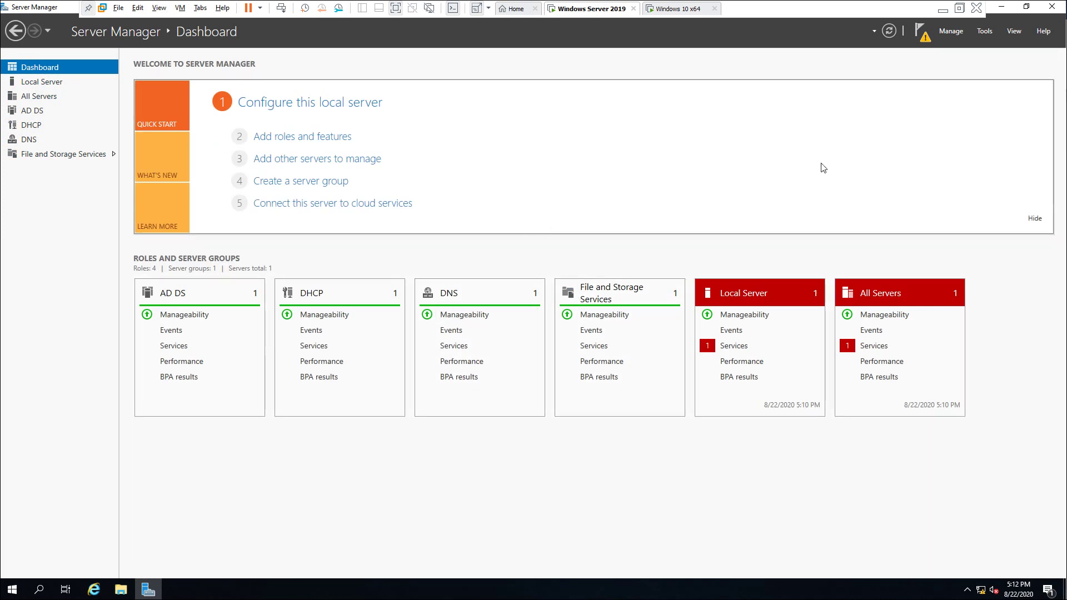
- Launch Active Directory Users and Computers from Tools, maximized, with the test.local domain selected
left_click(994, 32)
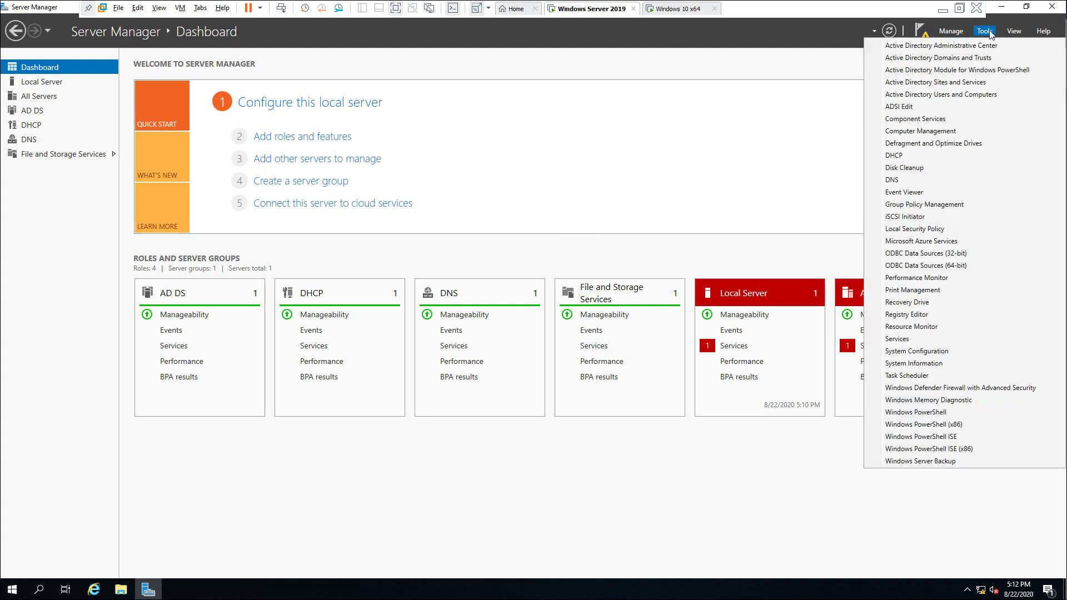
left_click(937, 95)
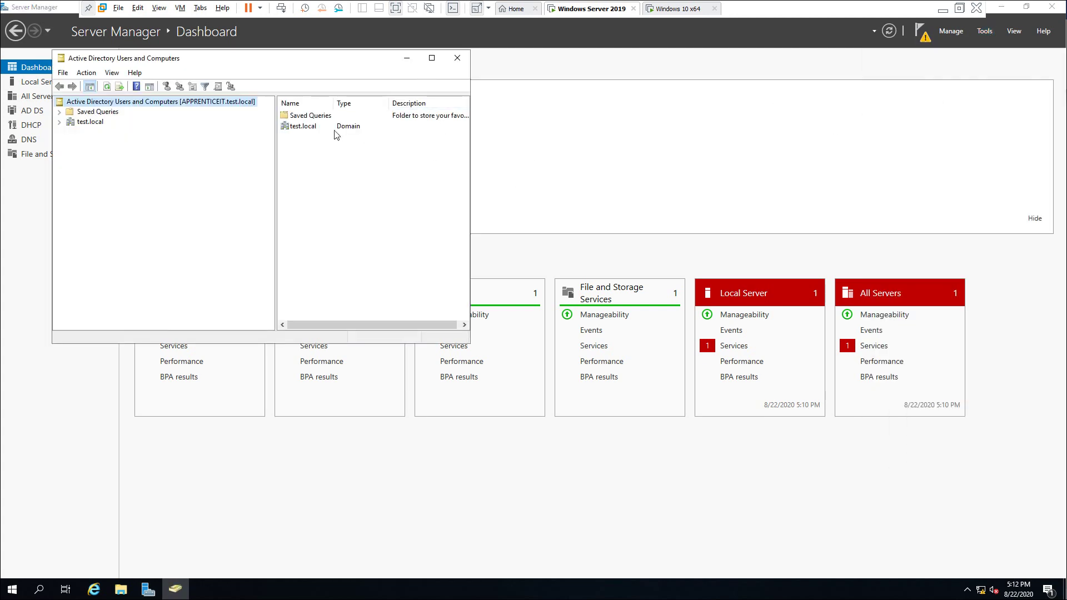
left_click(432, 57)
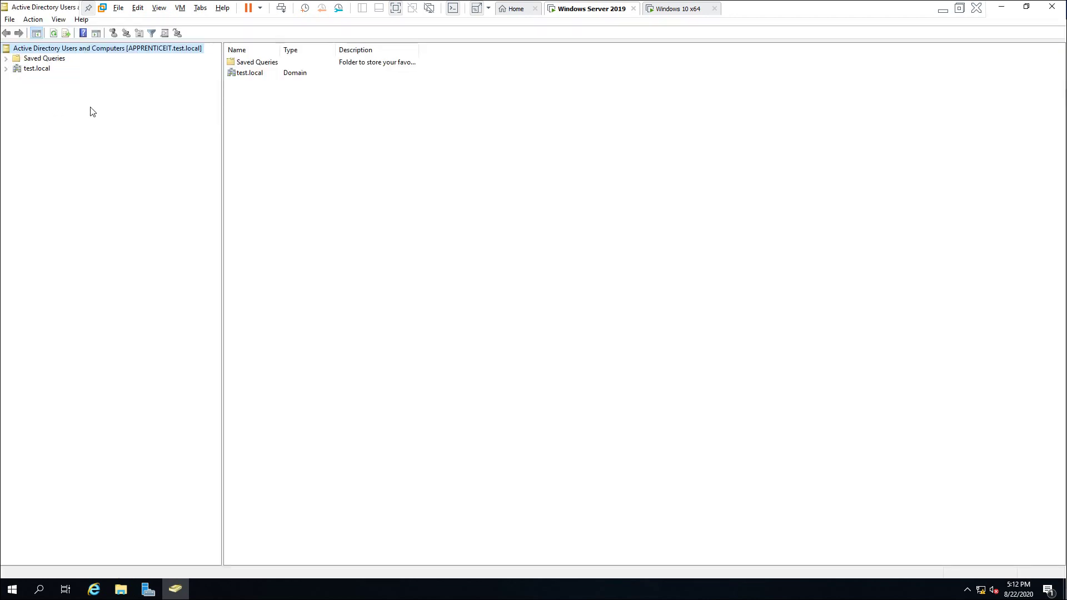
left_click(37, 71)
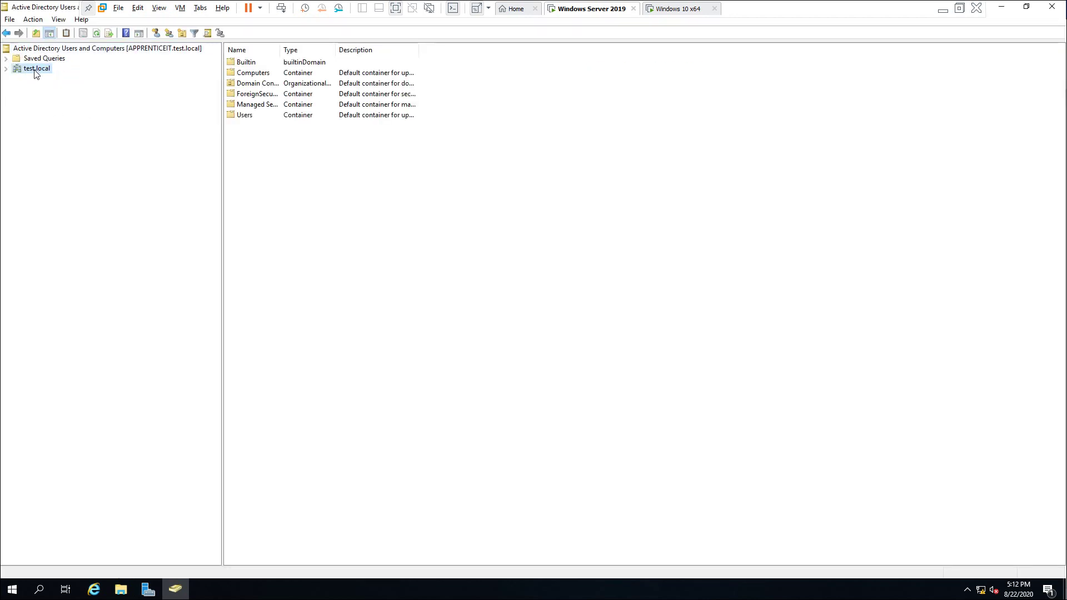
- Expand test.local and browse Users, Builtin, Computers and other containers, confirming the server under Domain Controllers
left_click(5, 68)
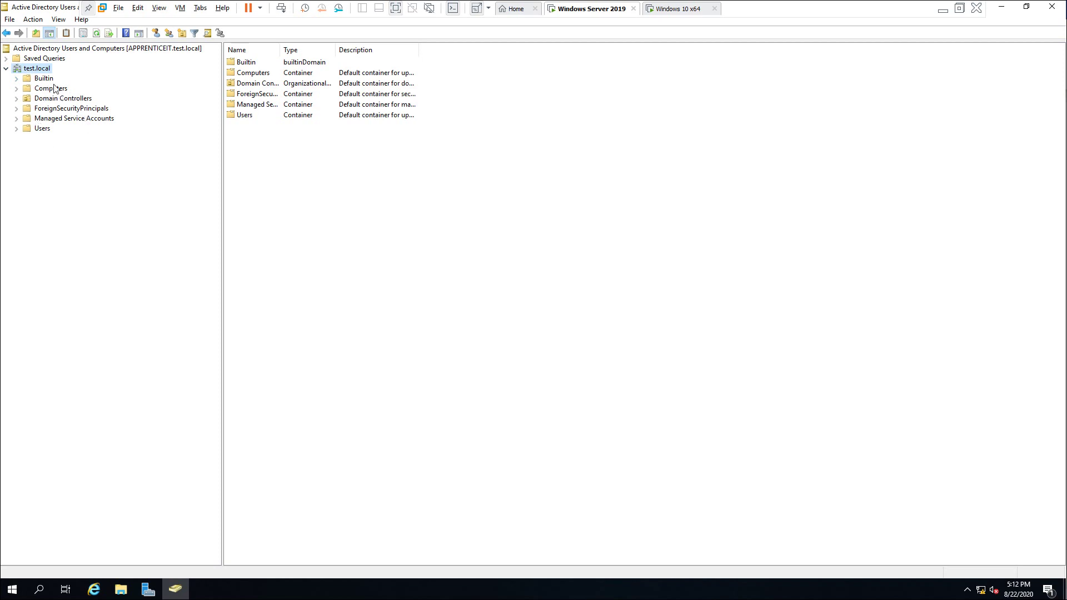
left_click(48, 129)
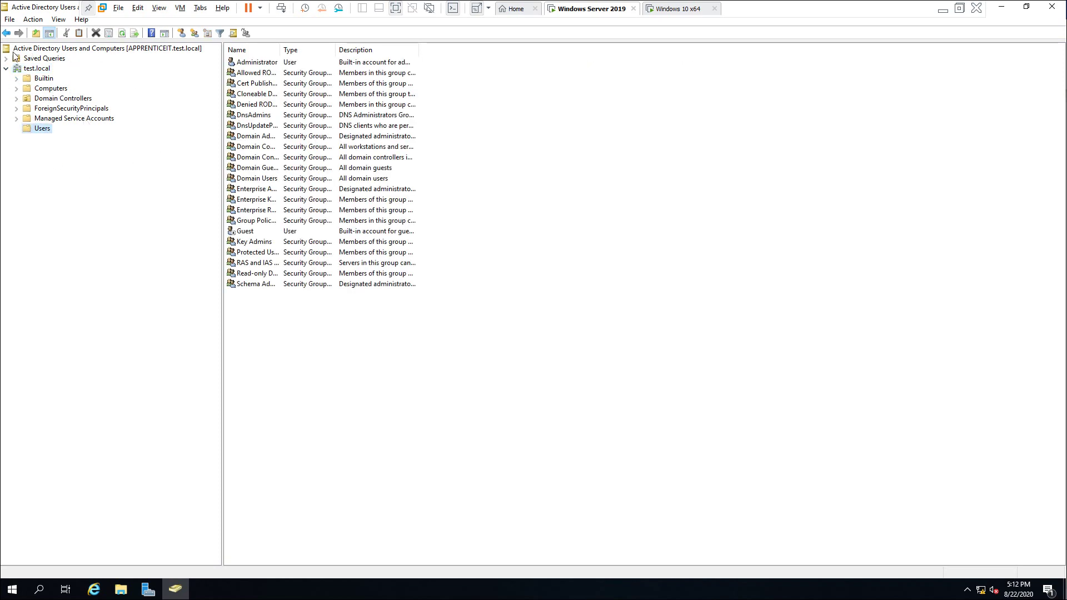
left_click(64, 118)
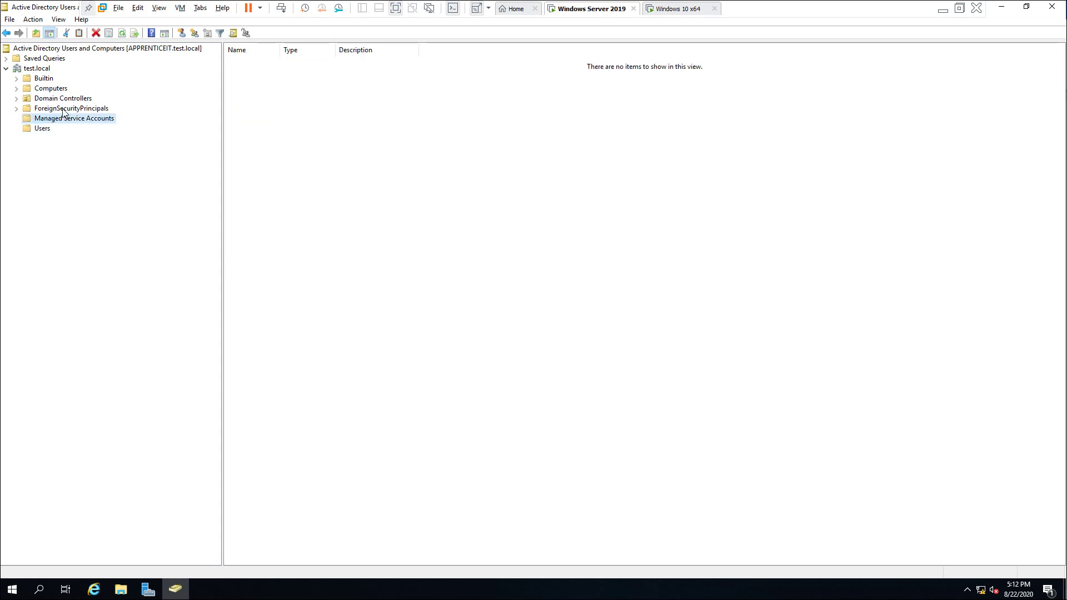
left_click(68, 109)
left_click(71, 100)
left_click(53, 89)
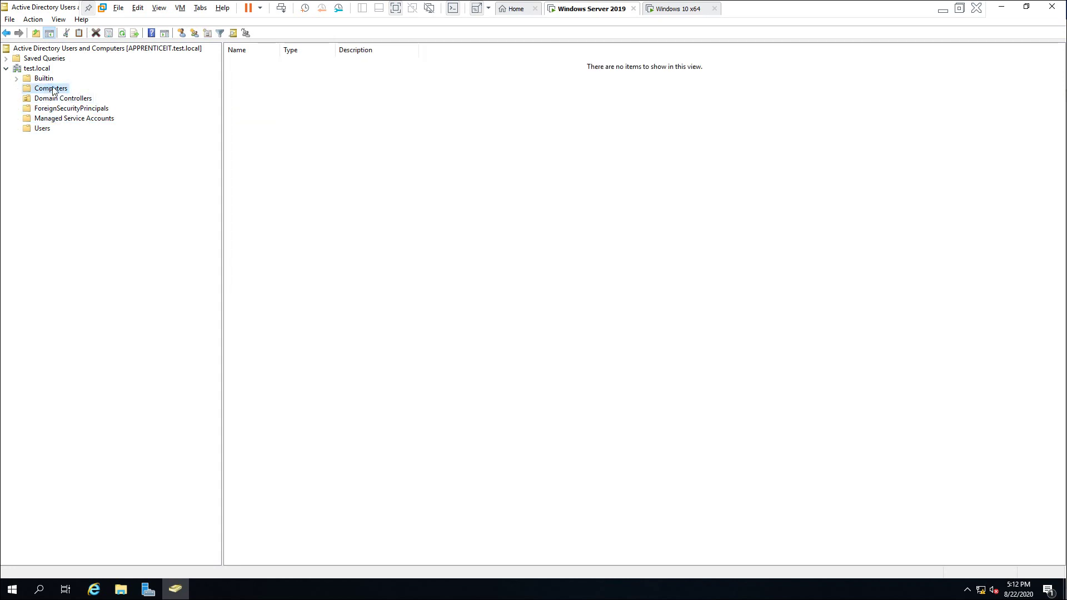
left_click(48, 79)
left_click(59, 99)
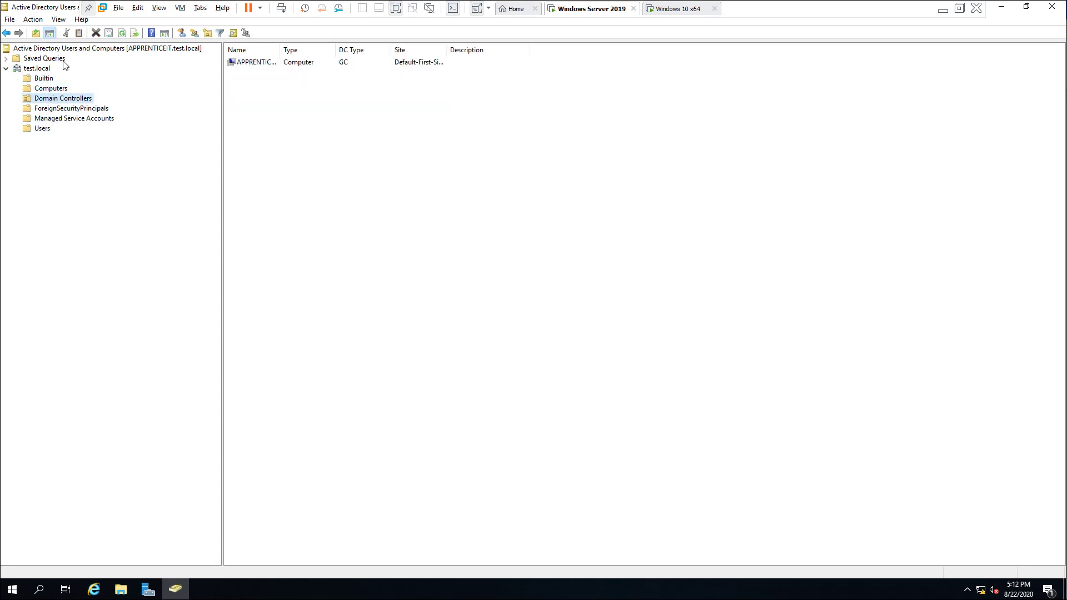
left_click(34, 69)
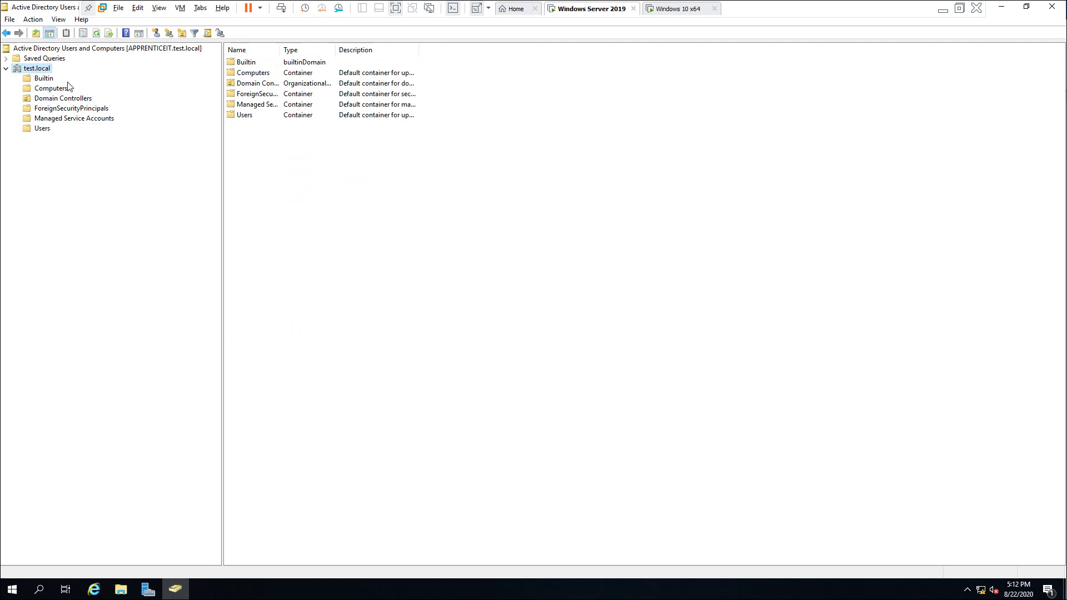
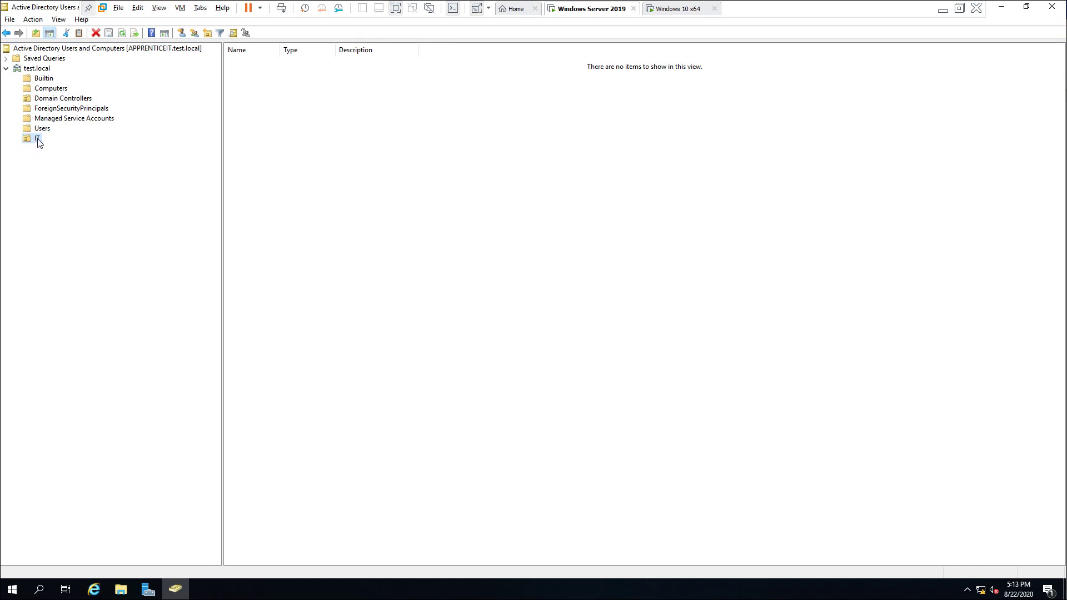
- Start a new user in the IT OU and enter the user's first name, last name and logon name
right_click(37, 140)
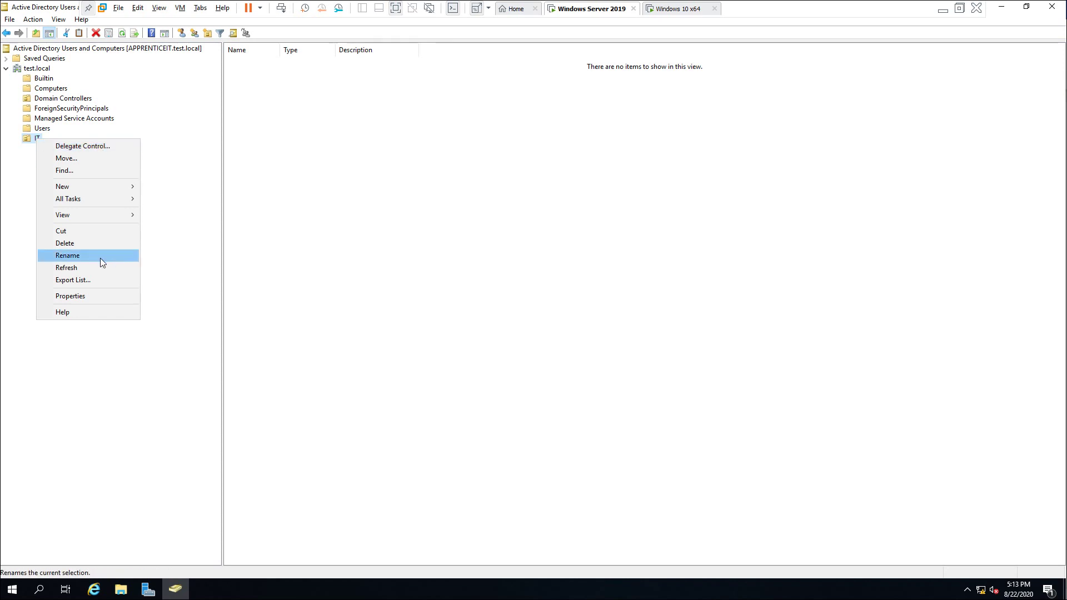
mouse_move(112, 187)
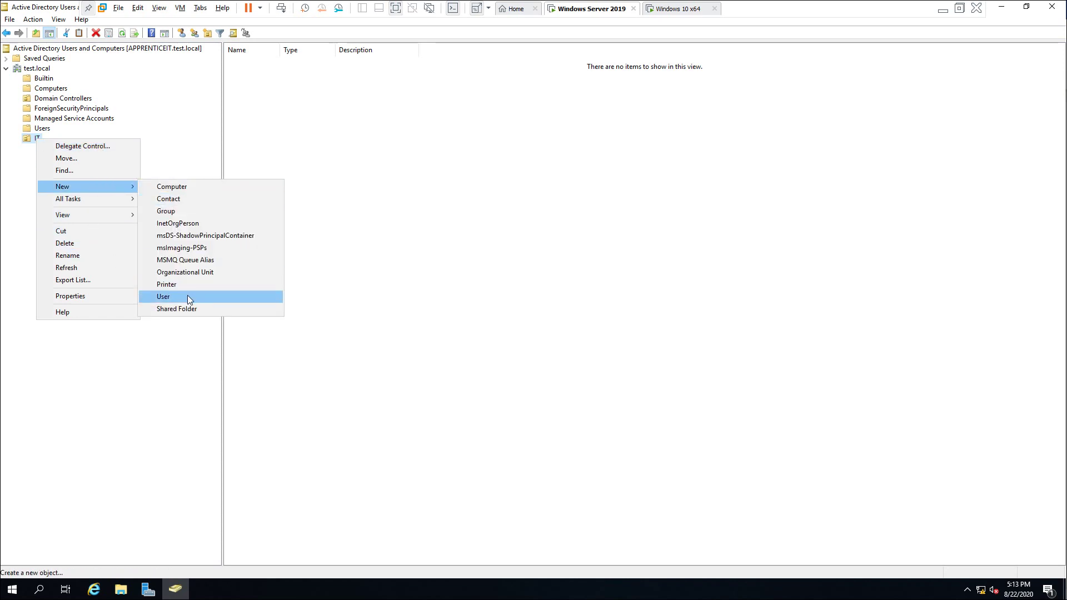
left_click(197, 296)
left_click_drag(46, 14, 323, 161)
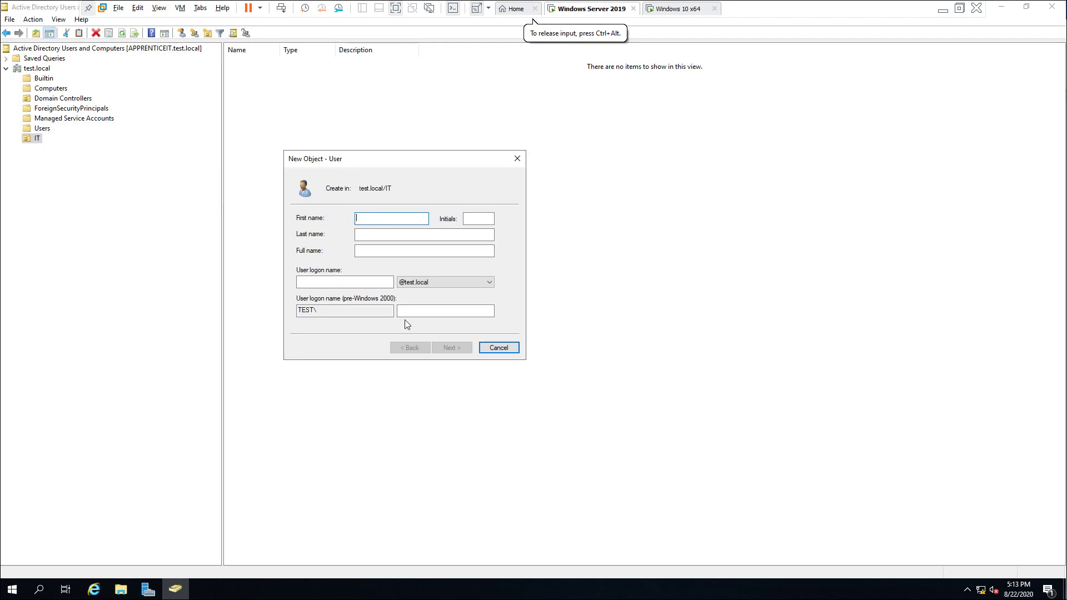
type("tefan")
key("Tab")
key("Tab")
type("Theapprentice")
left_click(352, 282)
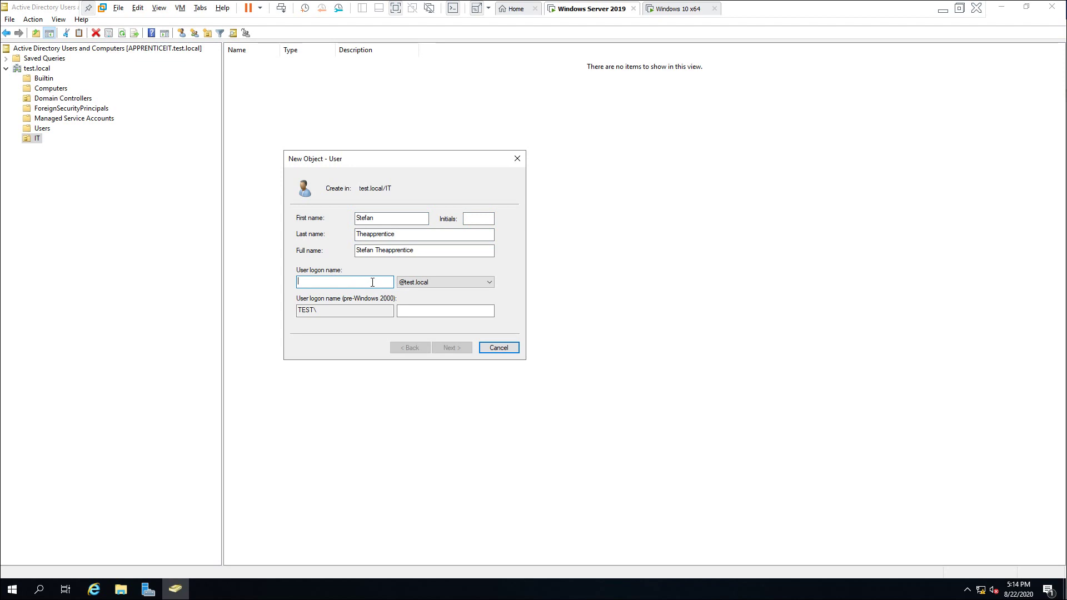
type("stefan.theapprentice")
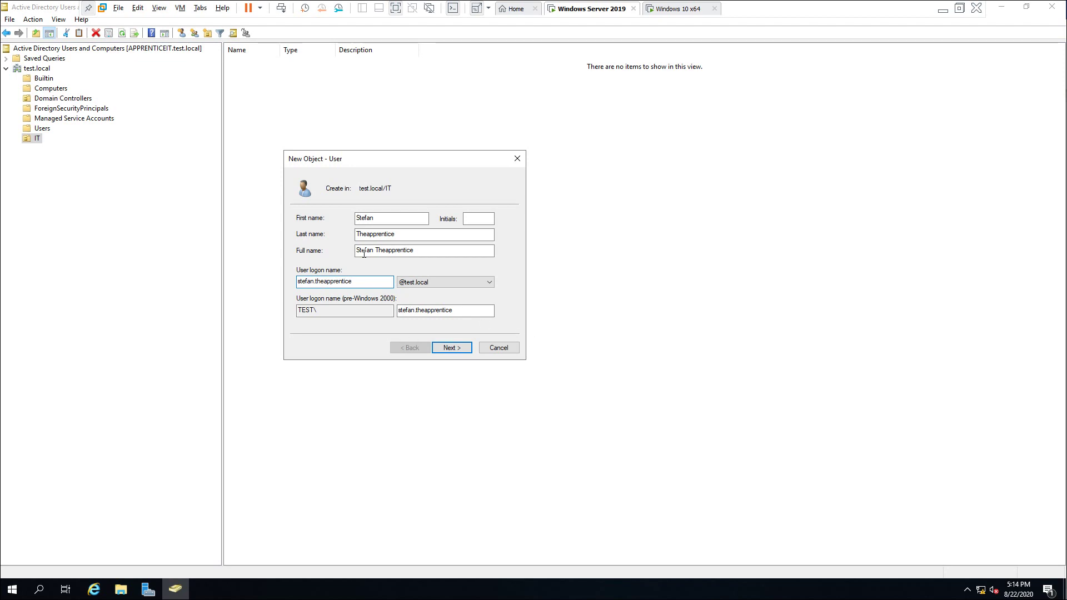
- Enter and confirm an initial password, attempt to finish, and dismiss the password policy error
left_click(459, 349)
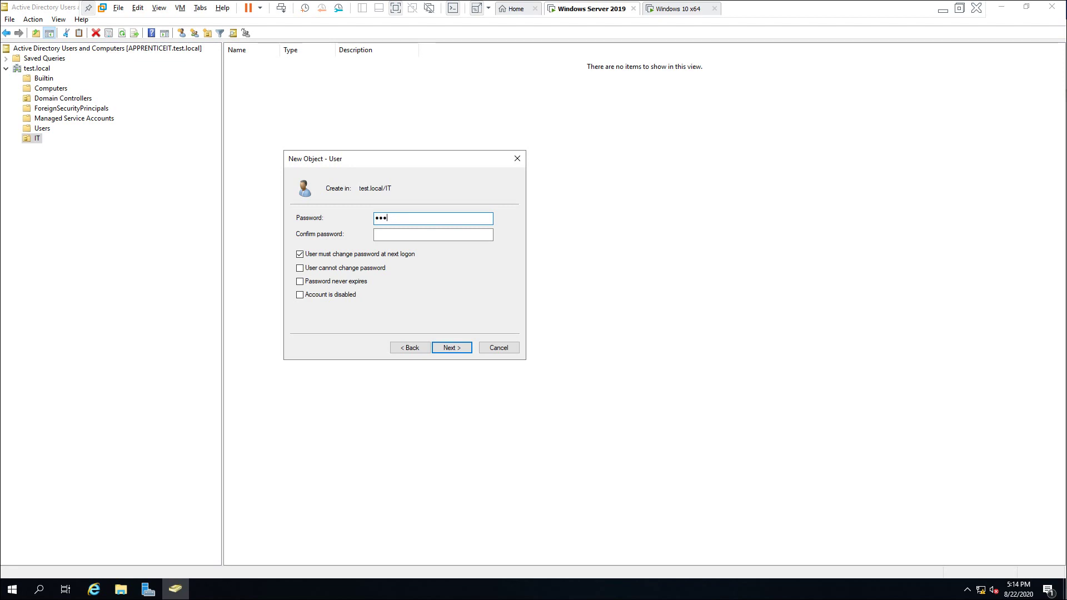
key("Tab")
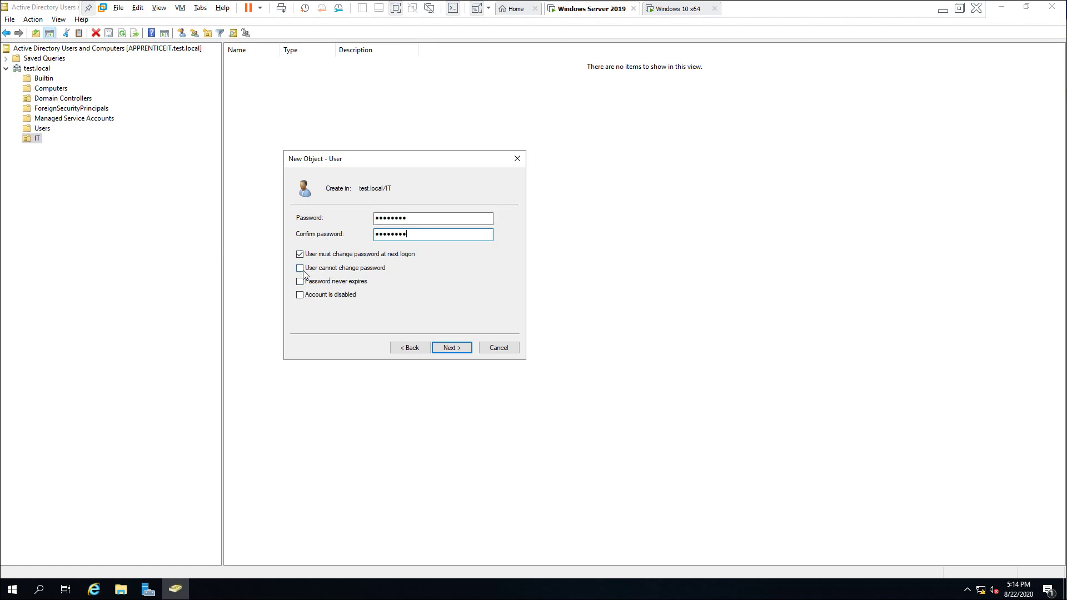
left_click(445, 347)
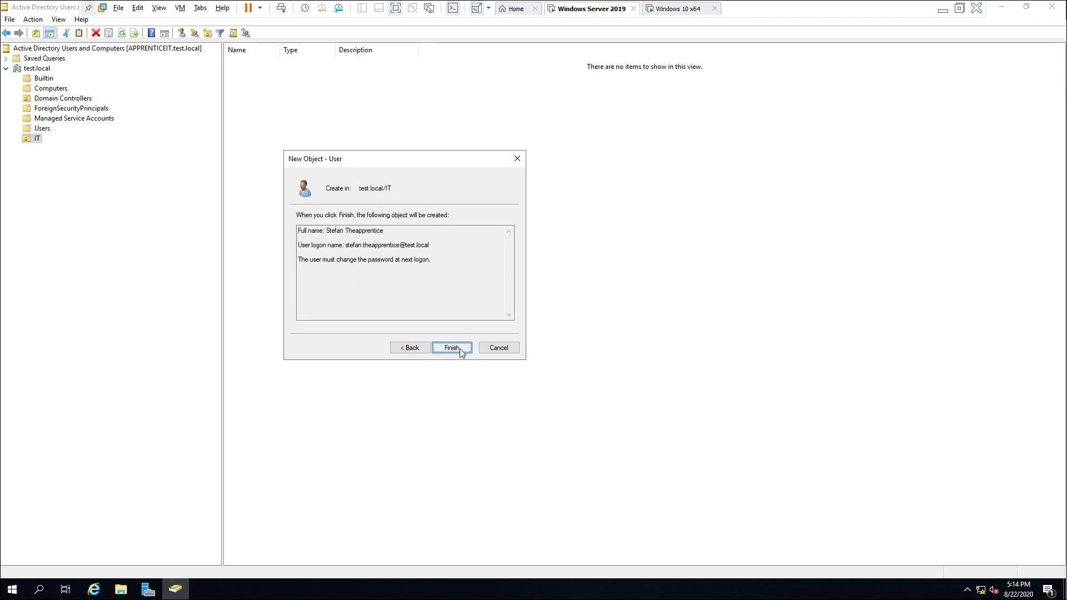
left_click(461, 353)
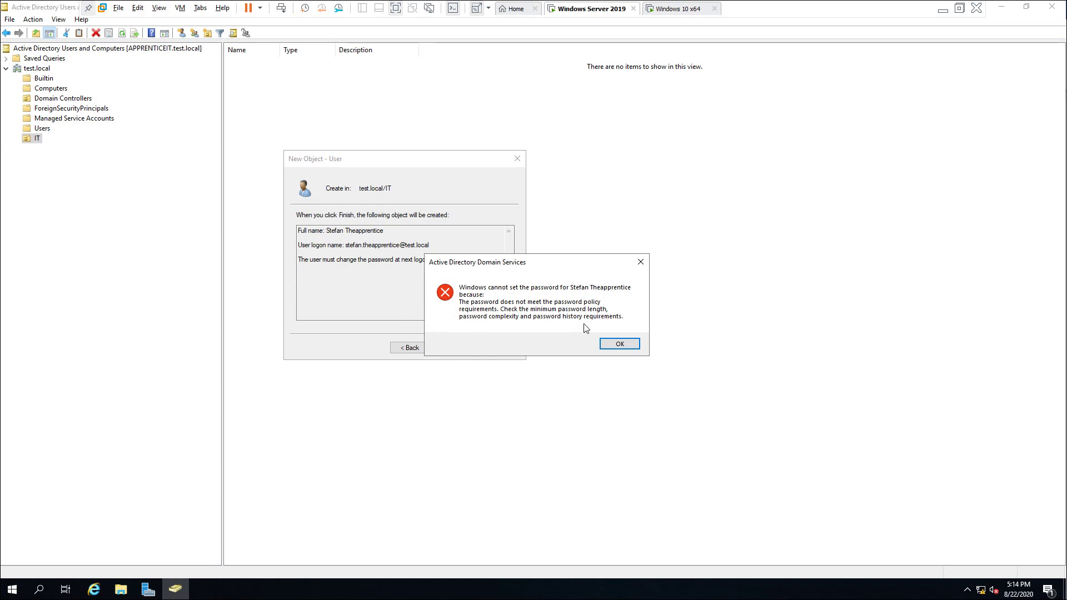
left_click(619, 344)
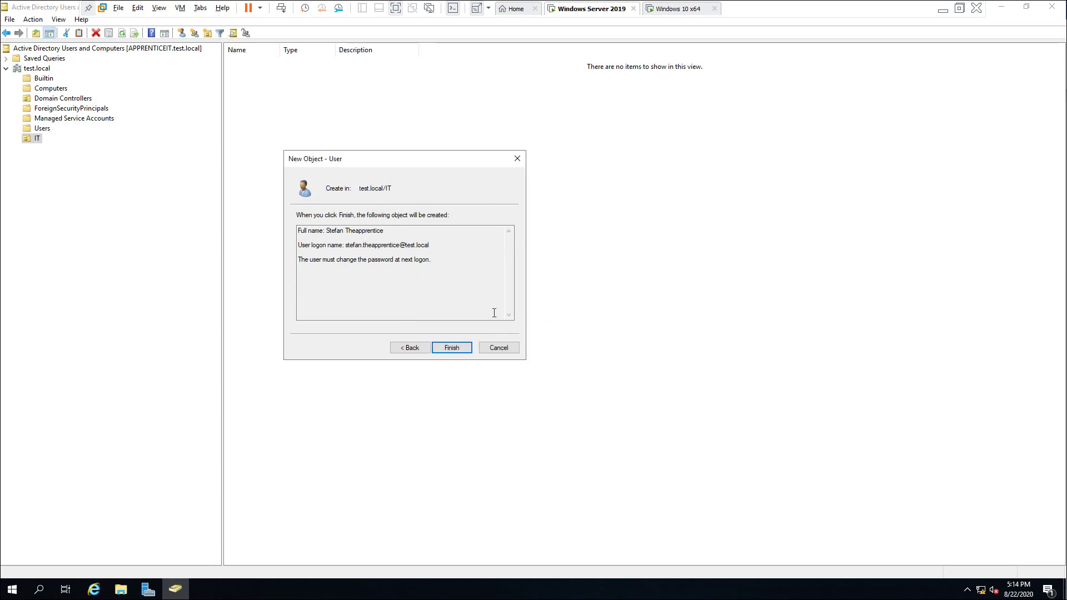
- Go back, enter a stronger password in both password boxes, and finish creating the user
left_click(425, 349)
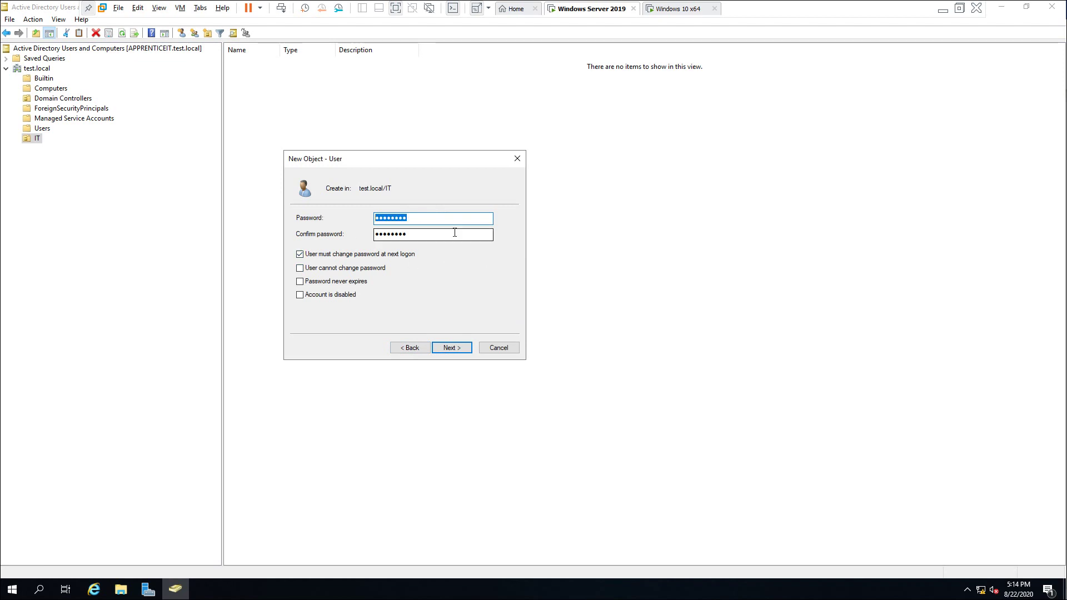
left_click(423, 219)
double_click(420, 222)
type("P")
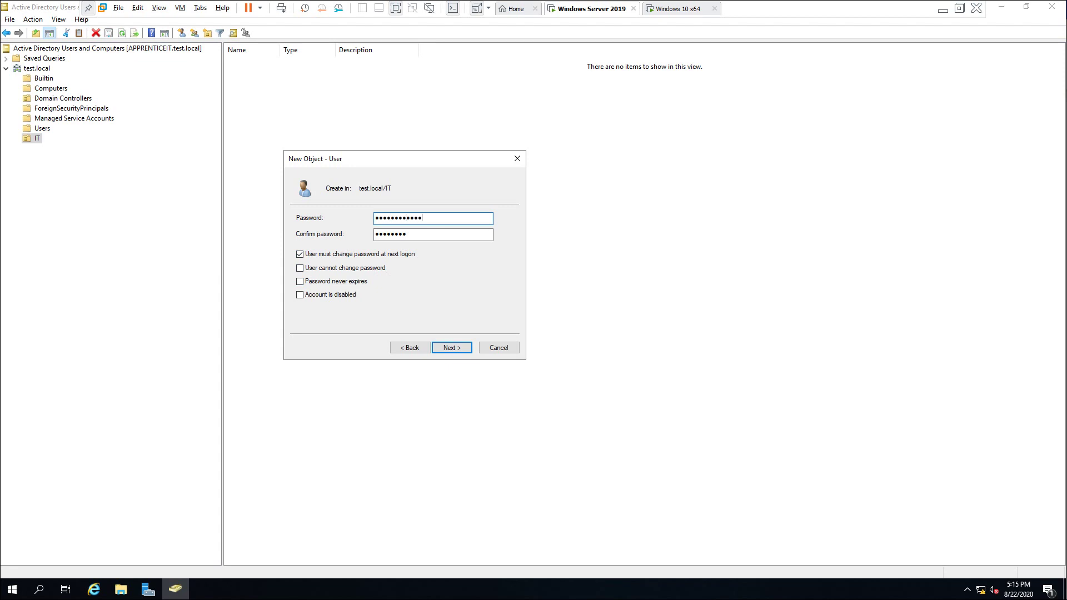
key("Tab")
type("Passwor")
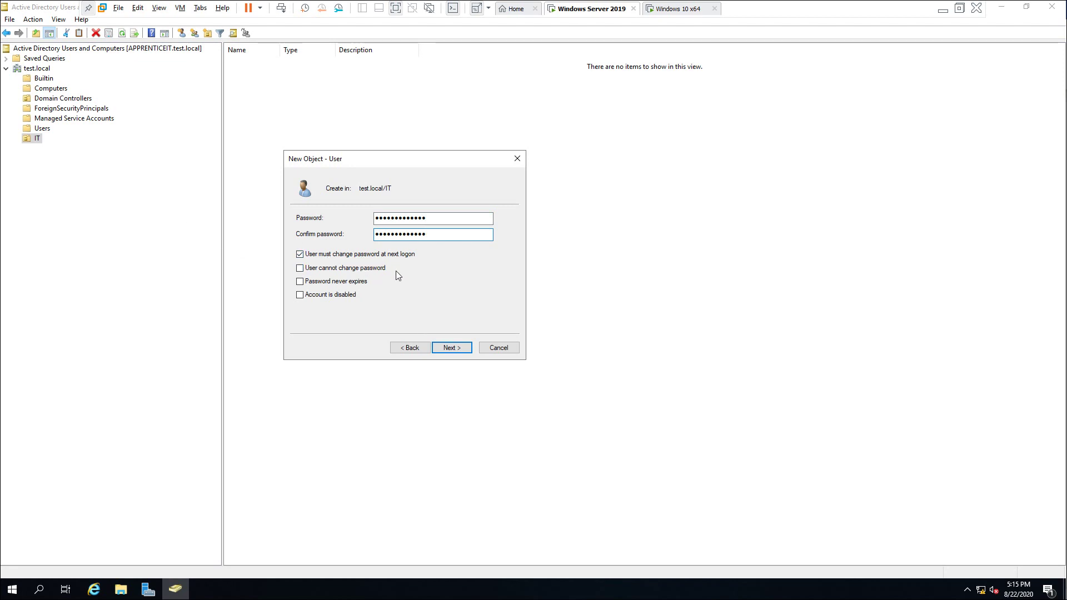
left_click(460, 351)
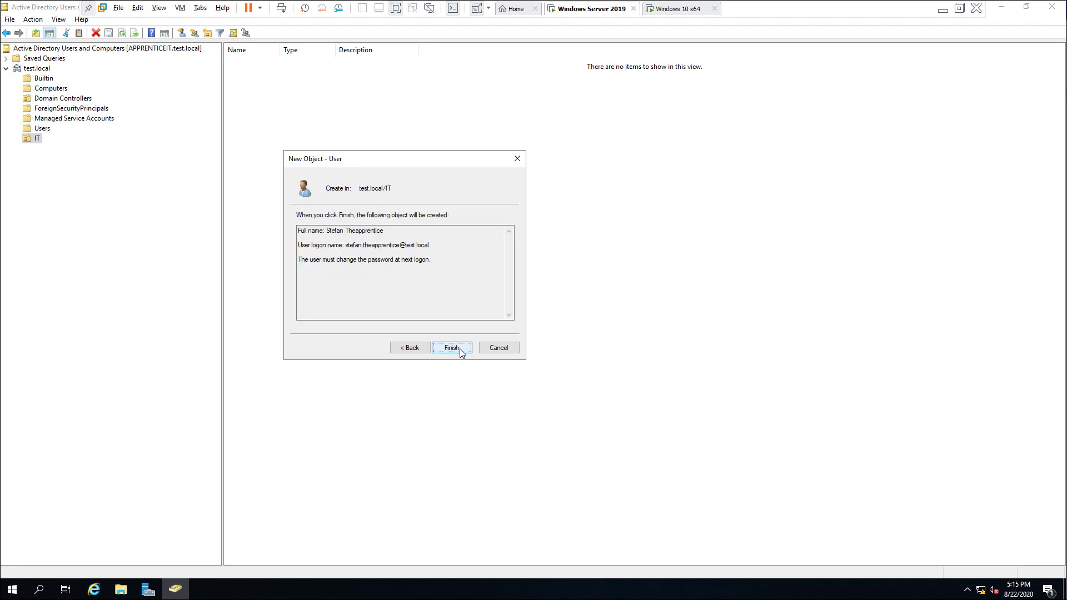
left_click(461, 351)
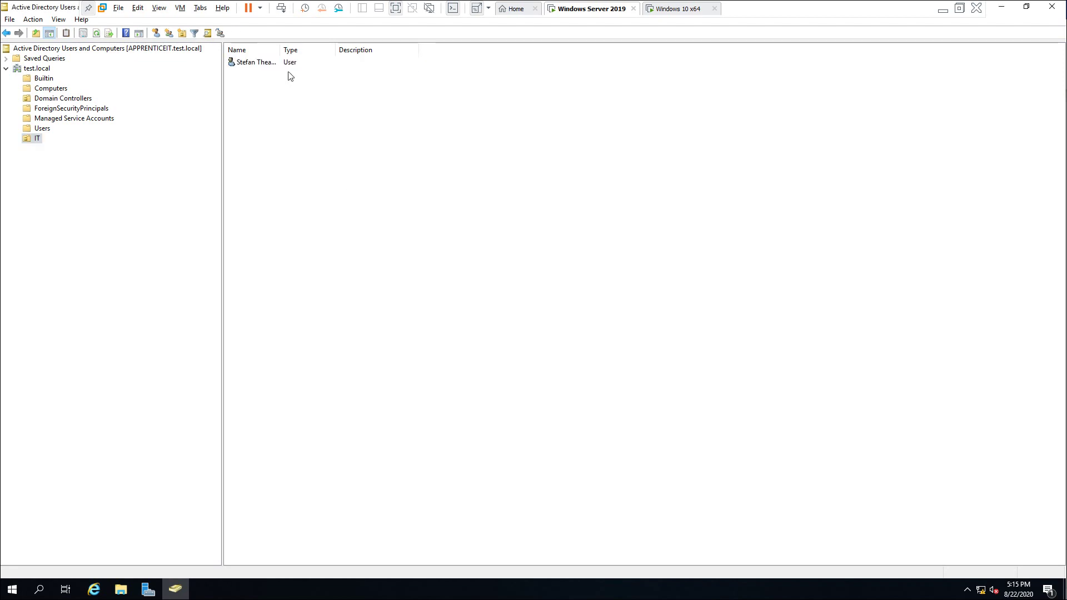
- Widen the Name column so full user names are visible
left_click_drag(283, 51, 362, 50)
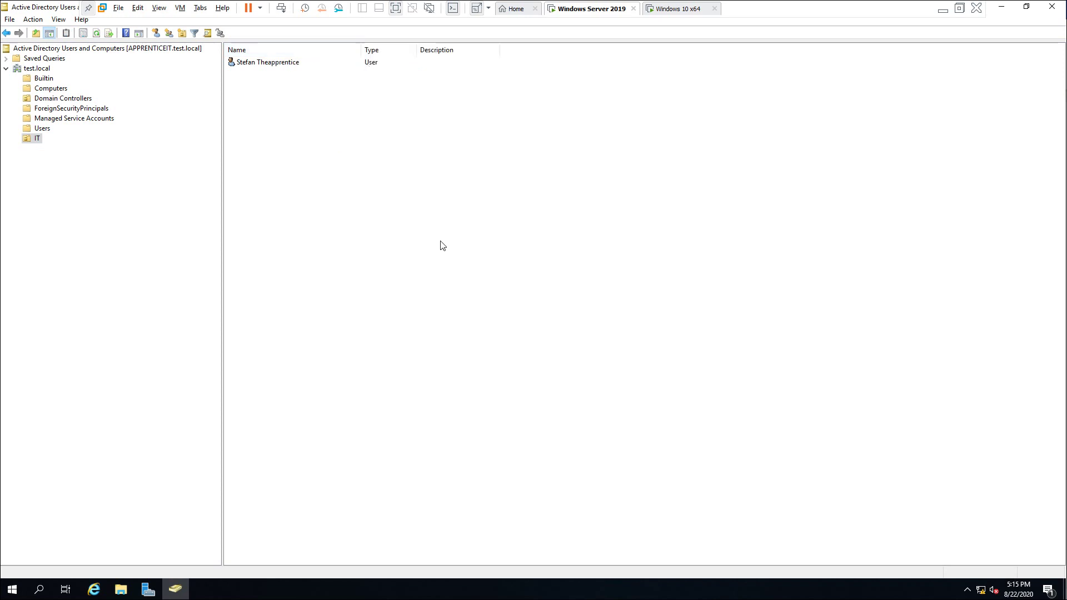
left_click(264, 64)
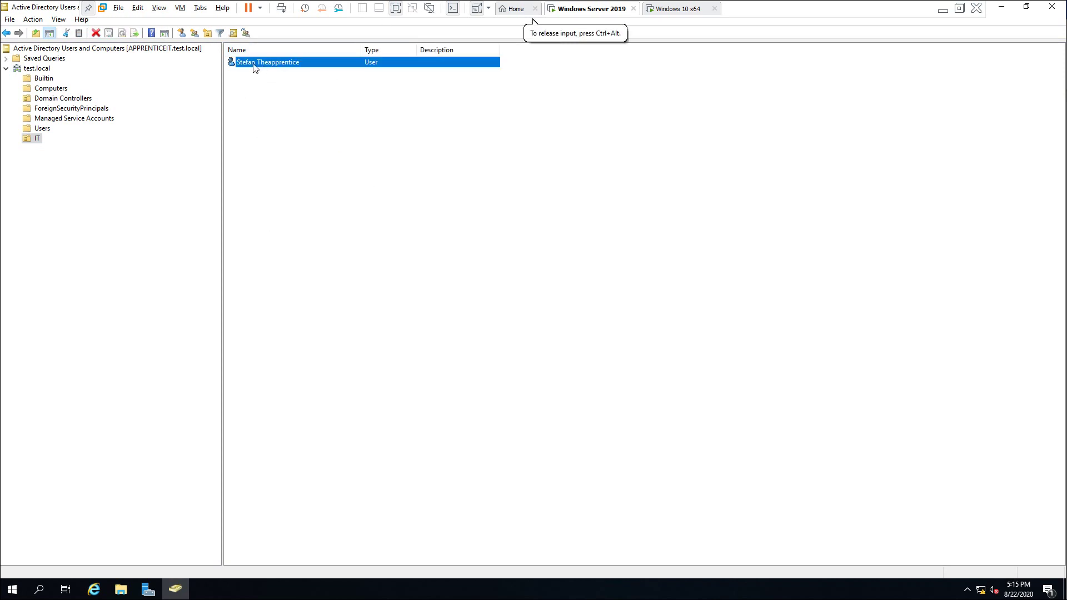
left_click(361, 170)
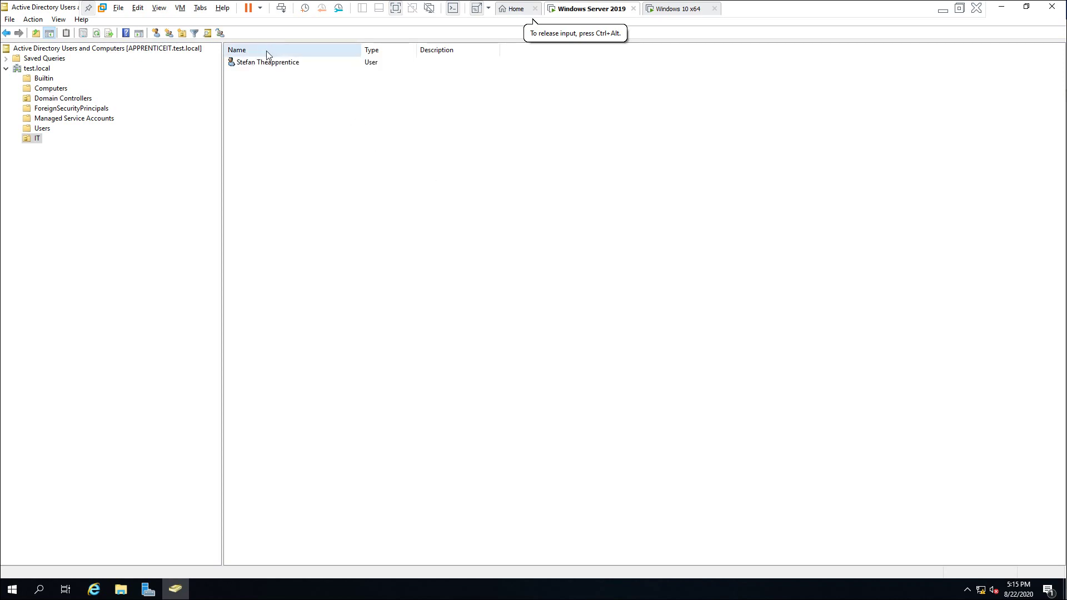
- In the user's properties, set Office to Youtube, add an e-mail address, and apply
right_click(260, 63)
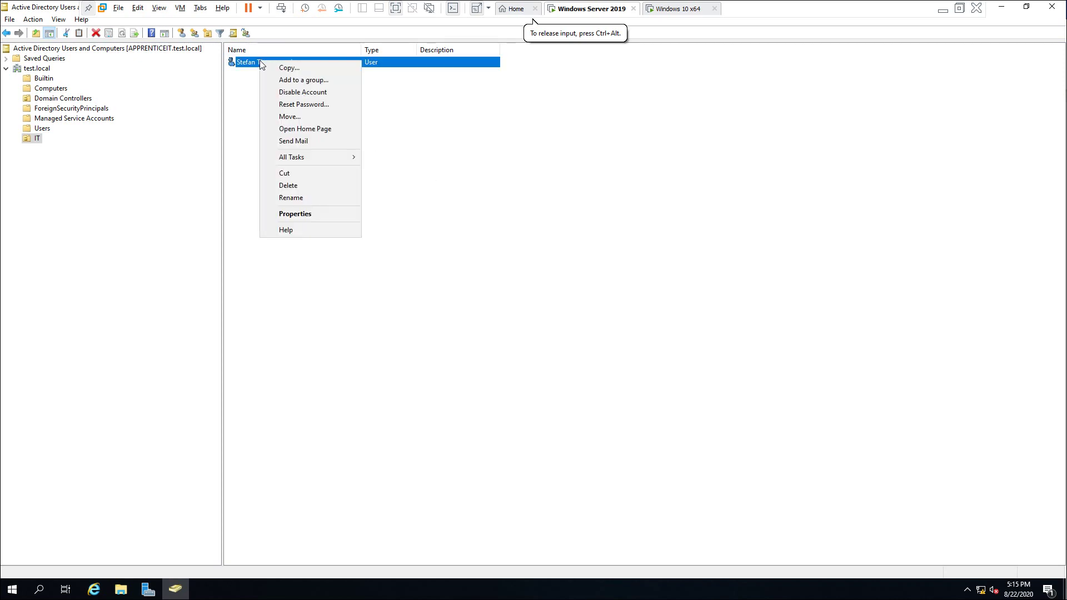
left_click(300, 215)
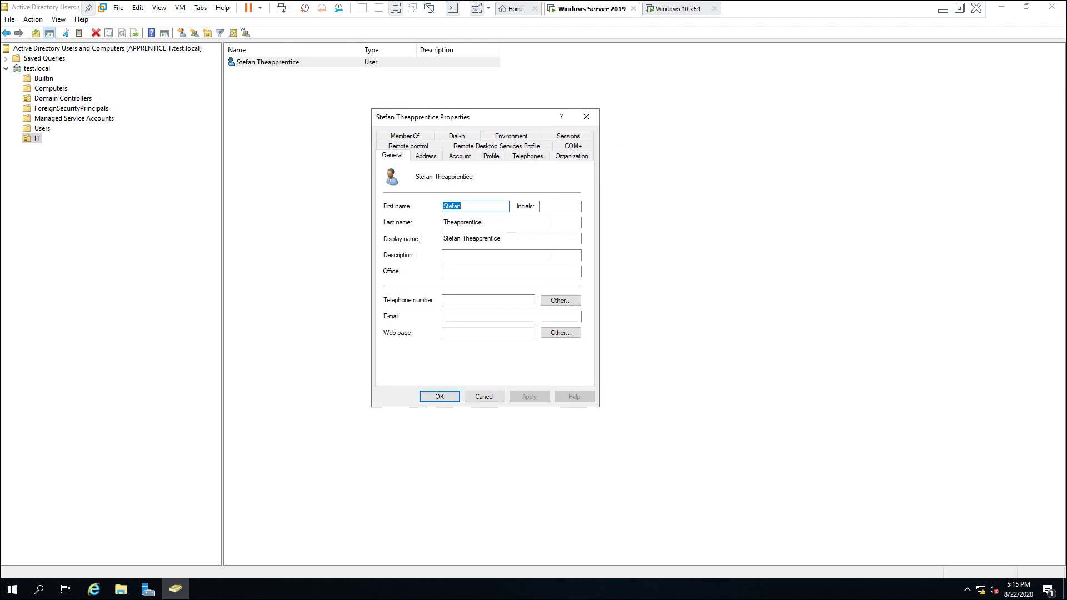
left_click(461, 257)
left_click(459, 274)
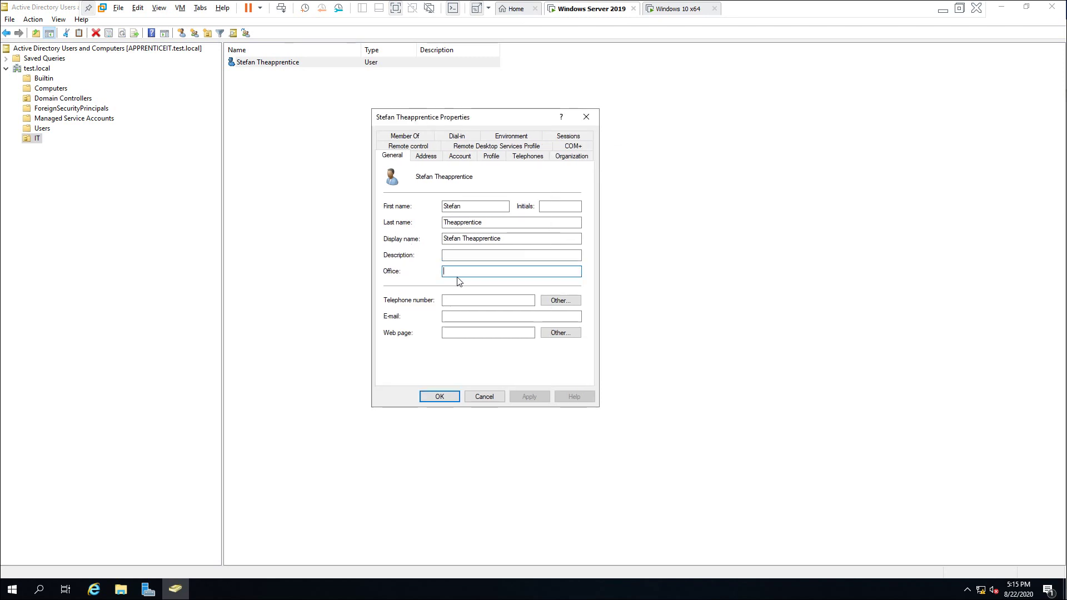
type("Youtube")
left_click(451, 316)
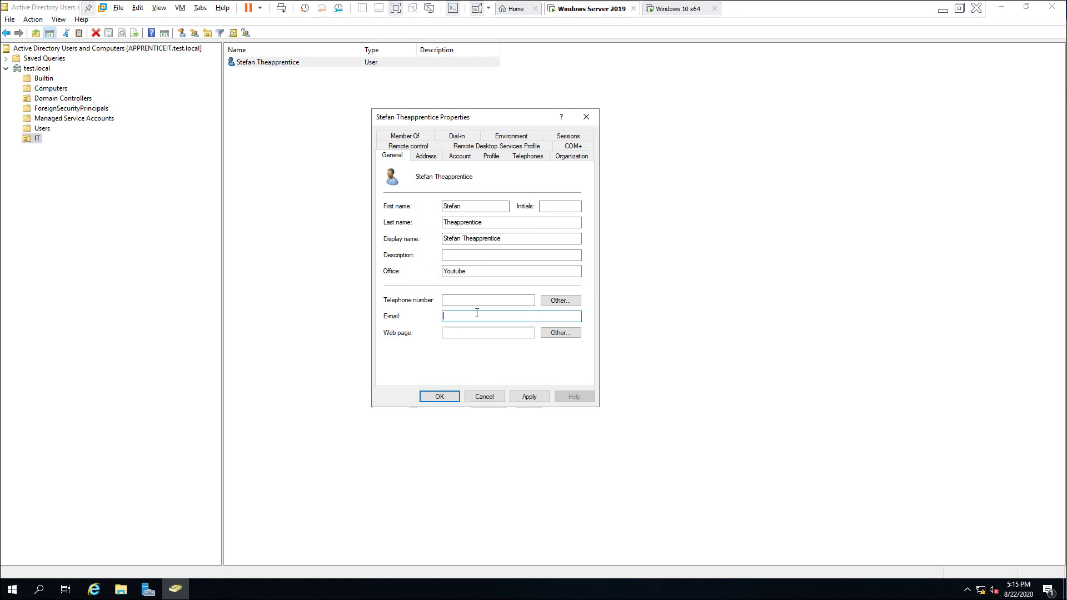
type("stefan@example.com")
left_click(486, 332)
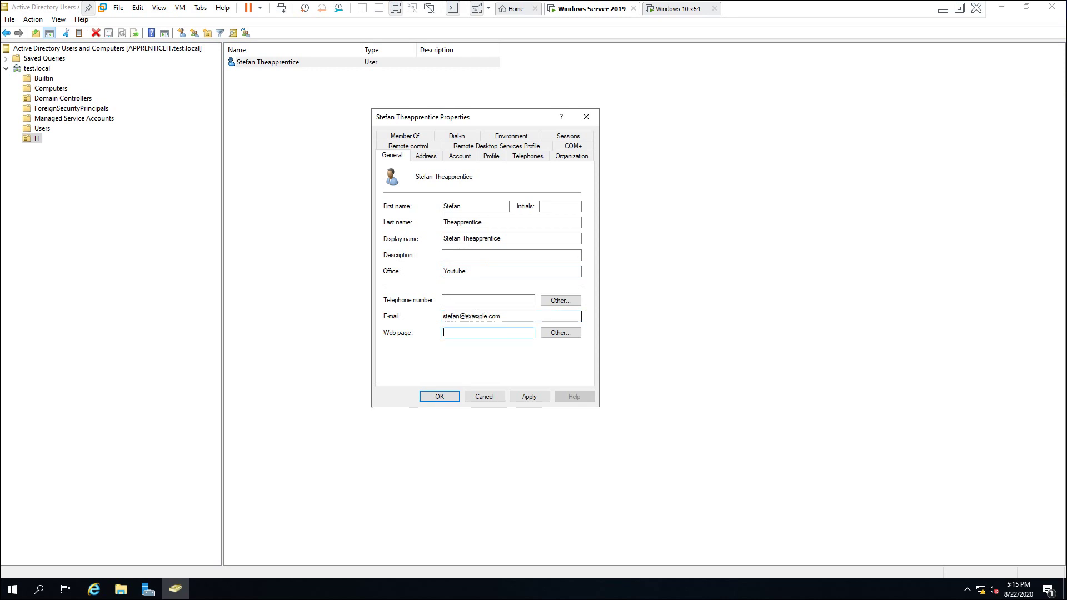
key("shift+Tab")
key("shift+Tab")
key("shift+Tab")
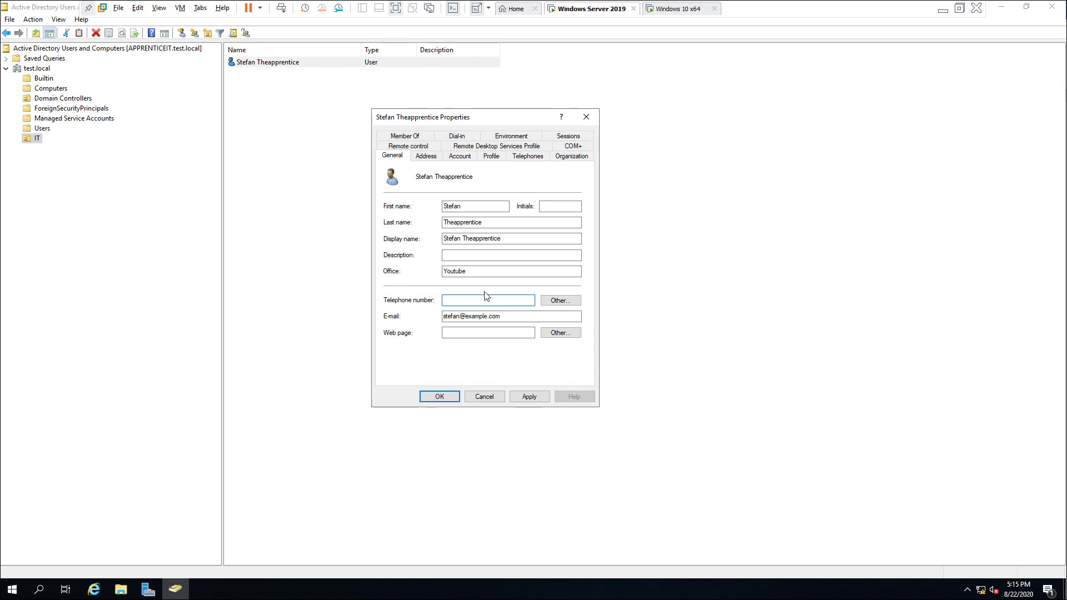
left_click(530, 396)
- Close the user's properties with OK, reselect the IT OU, and switch to the Windows 10 VM
left_click(439, 396)
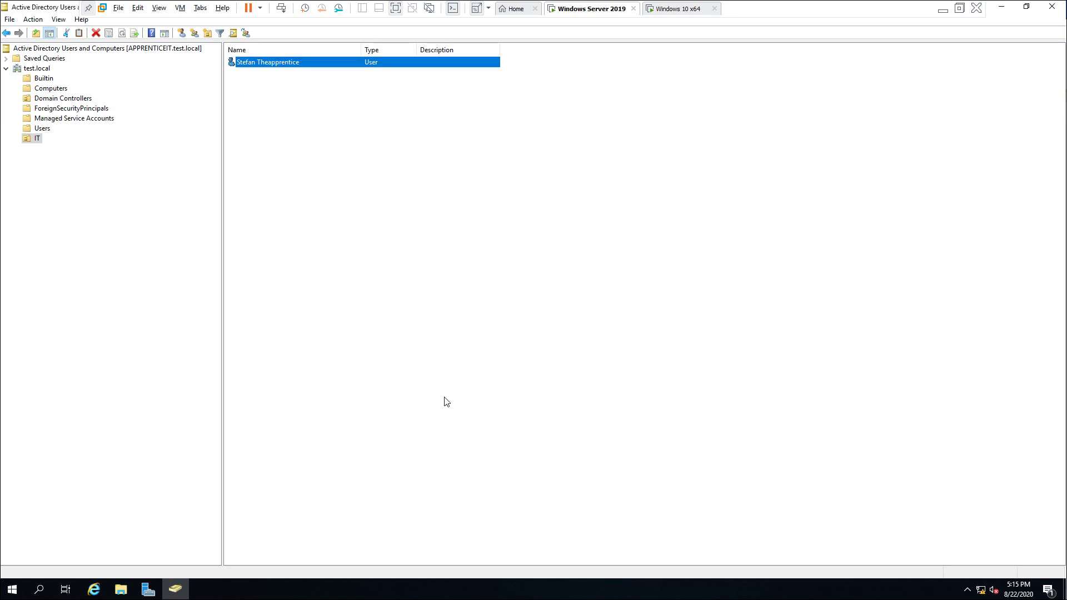
left_click(347, 149)
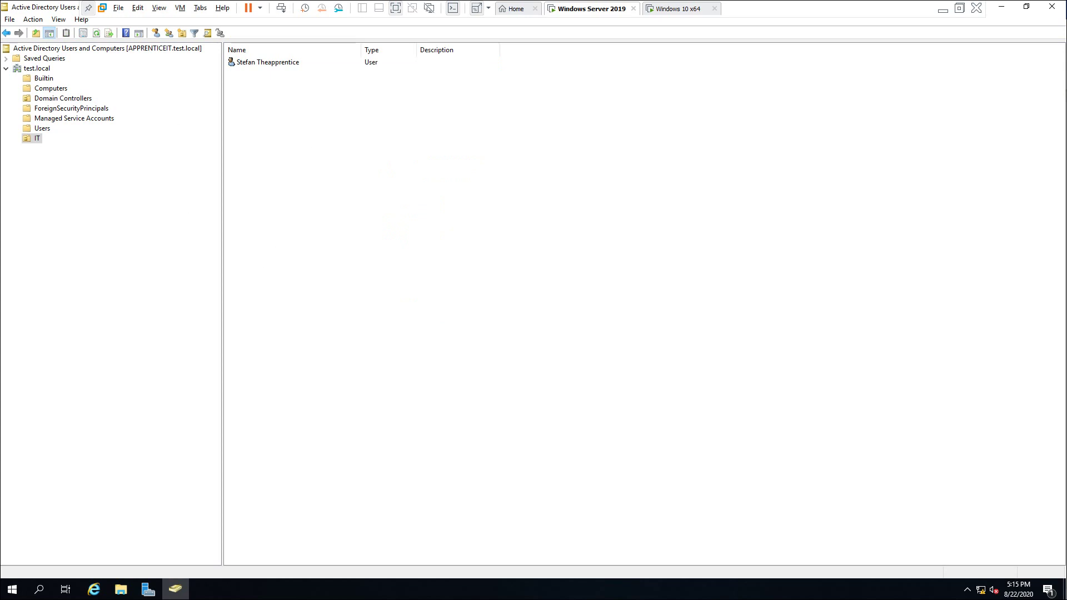
left_click(77, 178)
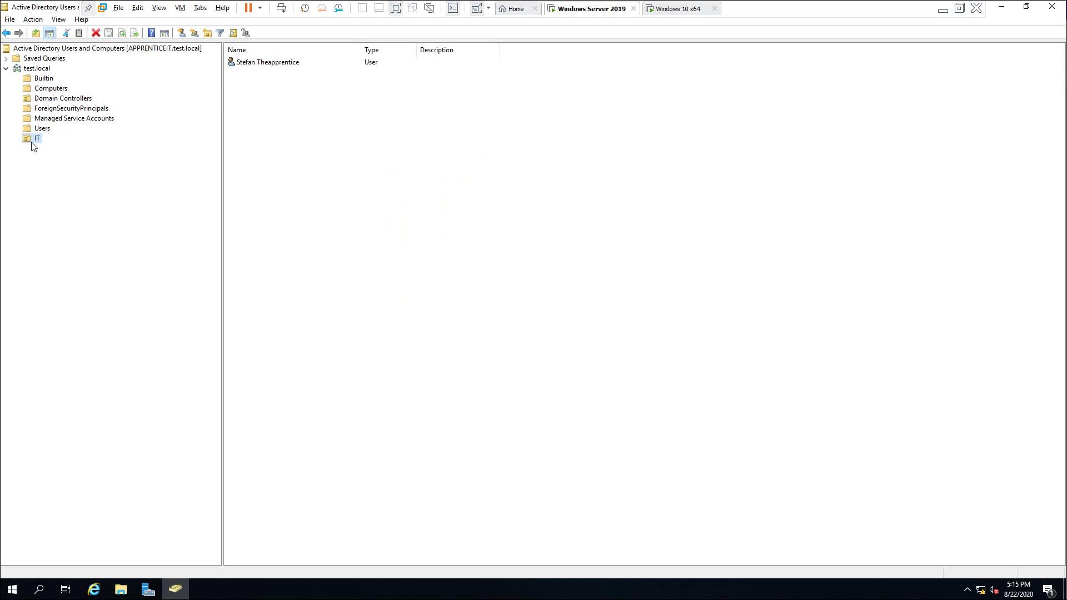
left_click(571, 221)
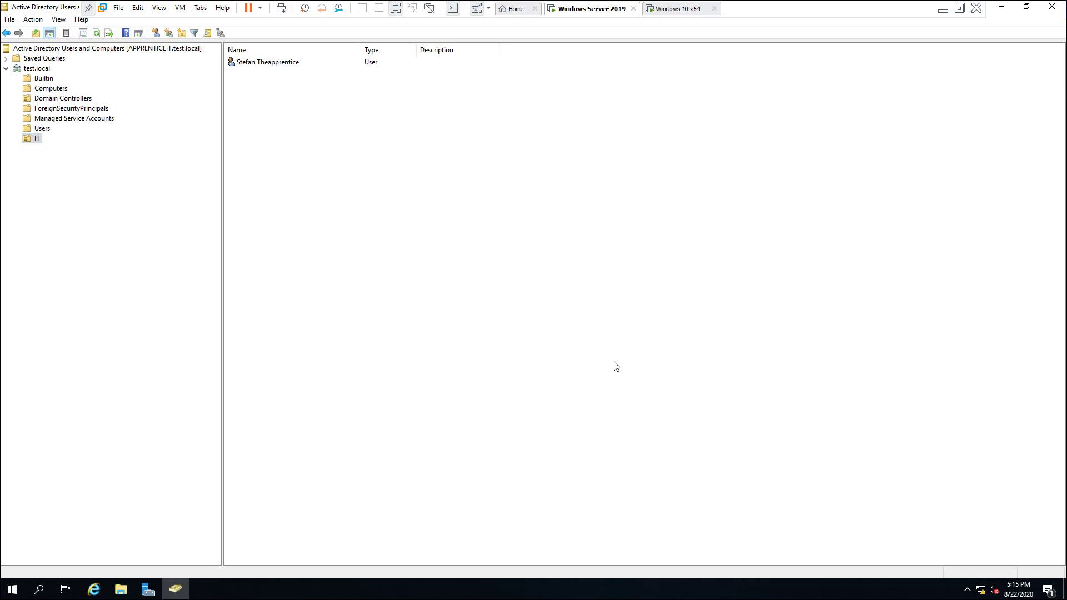
left_click(698, 10)
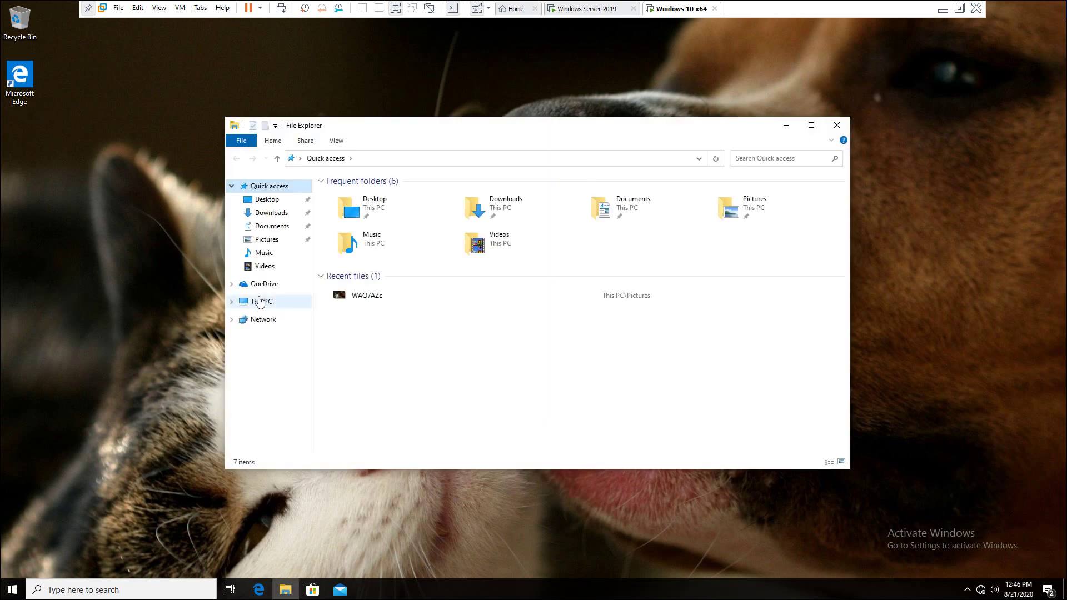
- From This PC's system settings, make the computer a member of the test.local domain
right_click(259, 302)
left_click(285, 463)
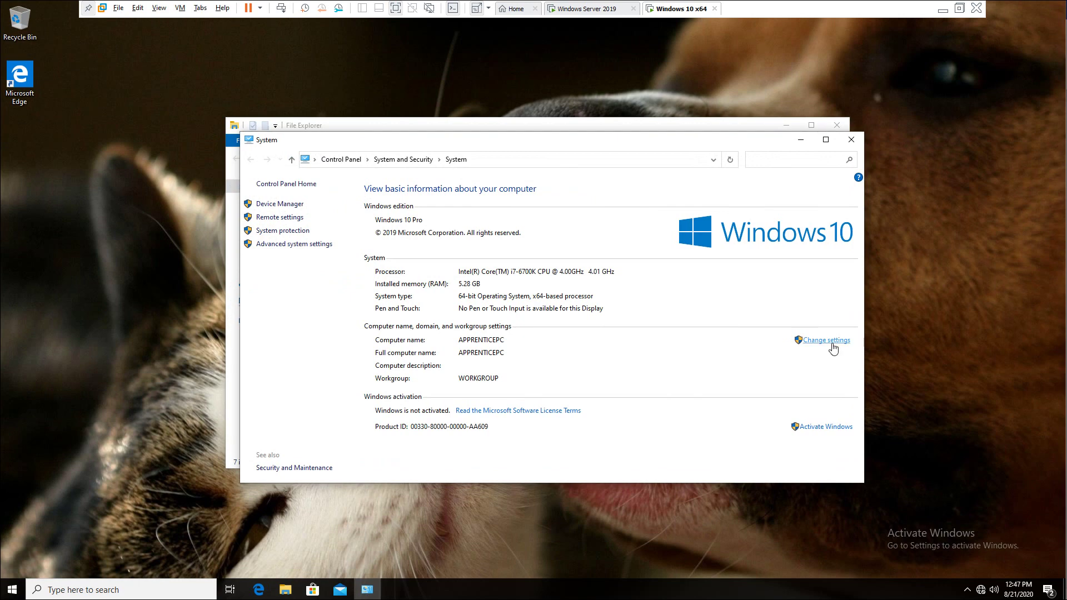
left_click(832, 343)
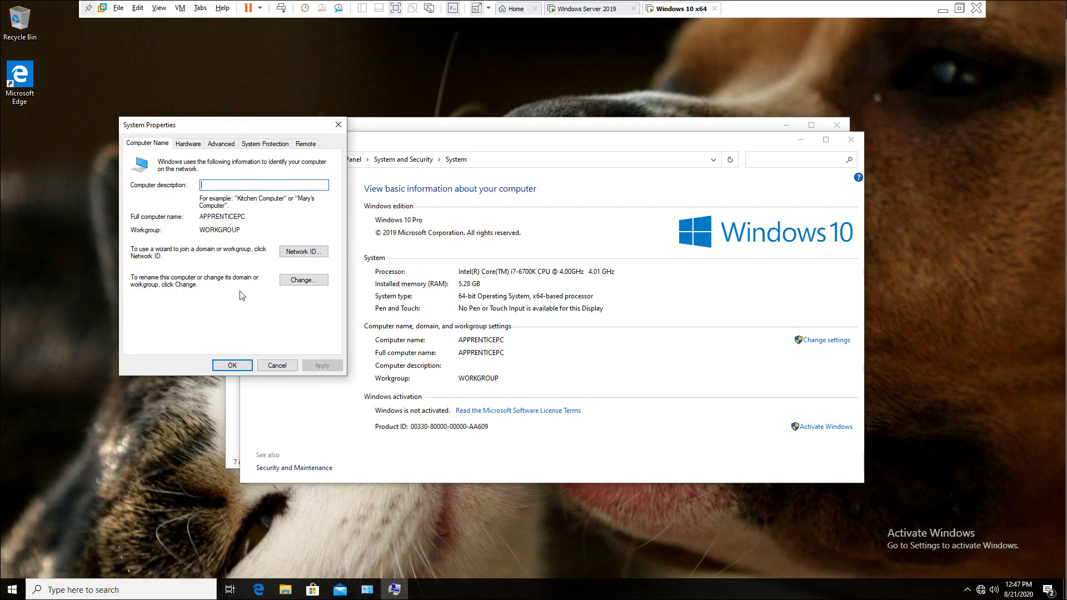
left_click(319, 281)
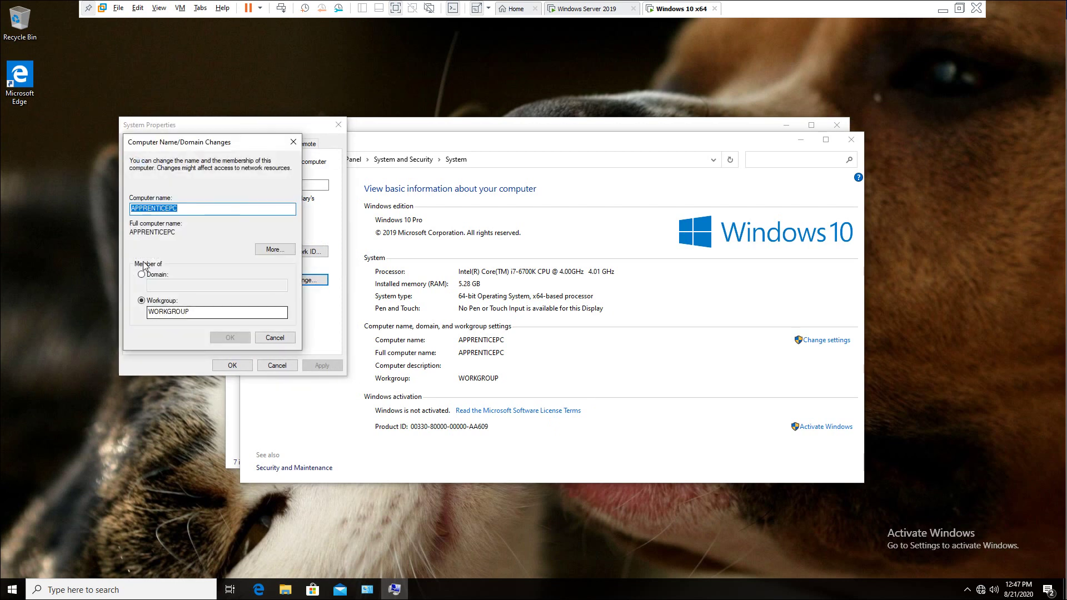
left_click(142, 274)
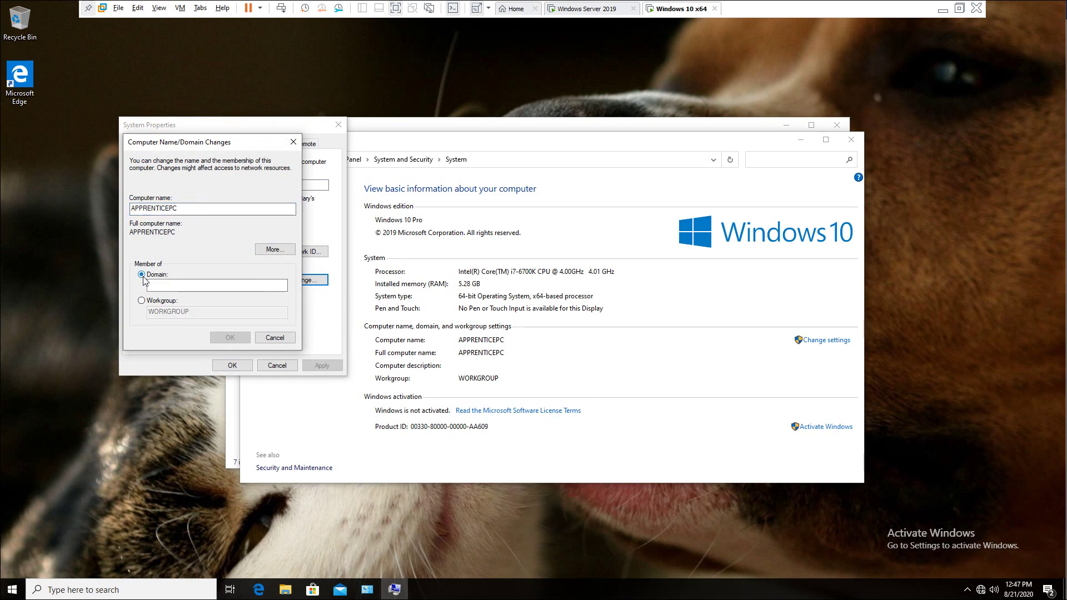
left_click(169, 287)
type("test.local")
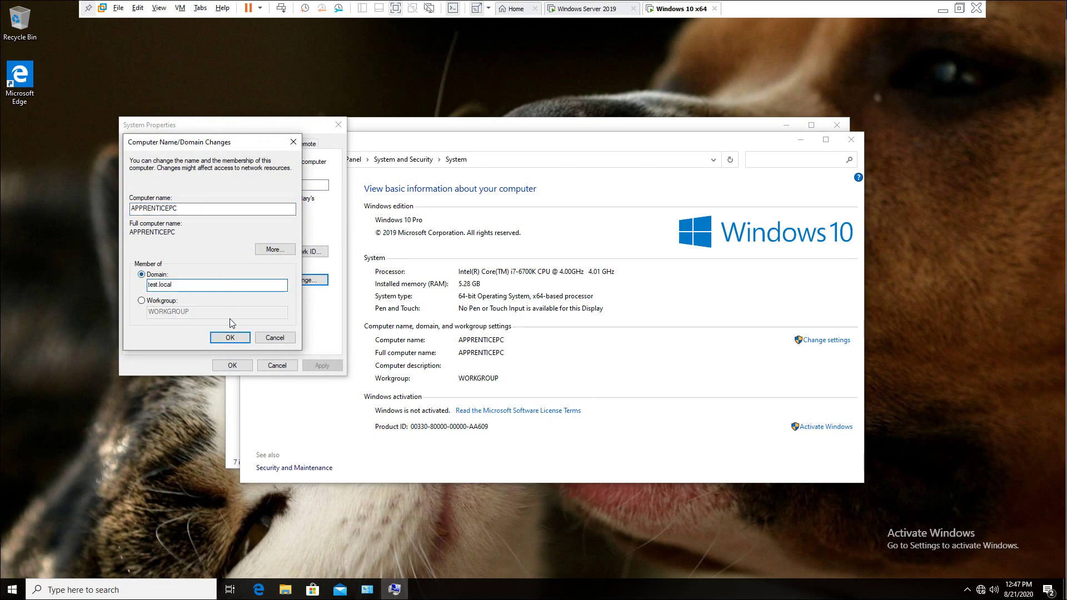
left_click(230, 338)
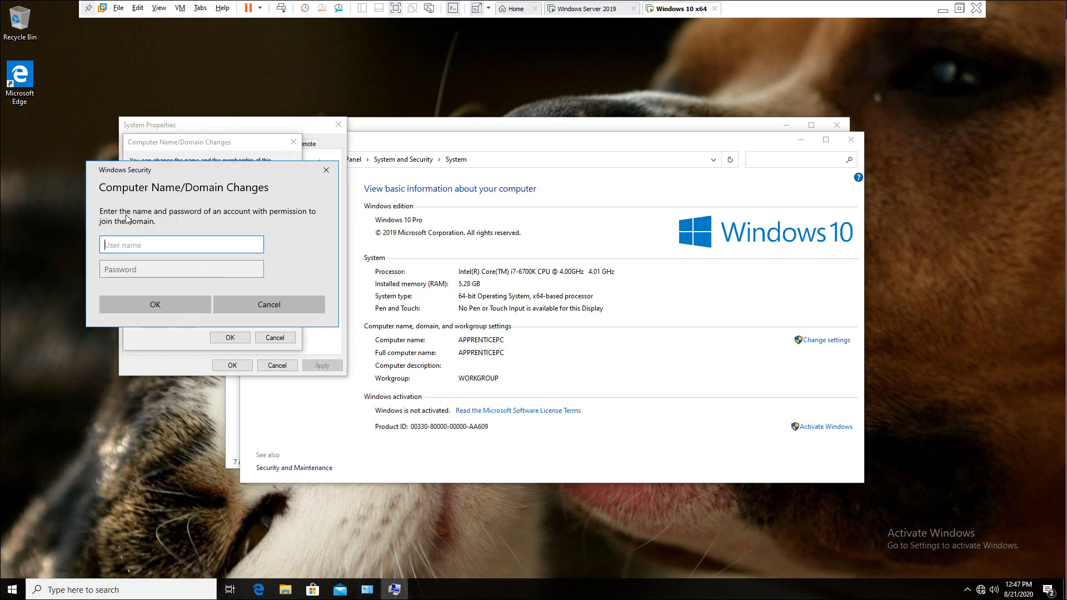
- Authenticate as administrator, acknowledge the welcome and restart notices, and close System Properties
type("administrator")
key("Tab")
type("********")
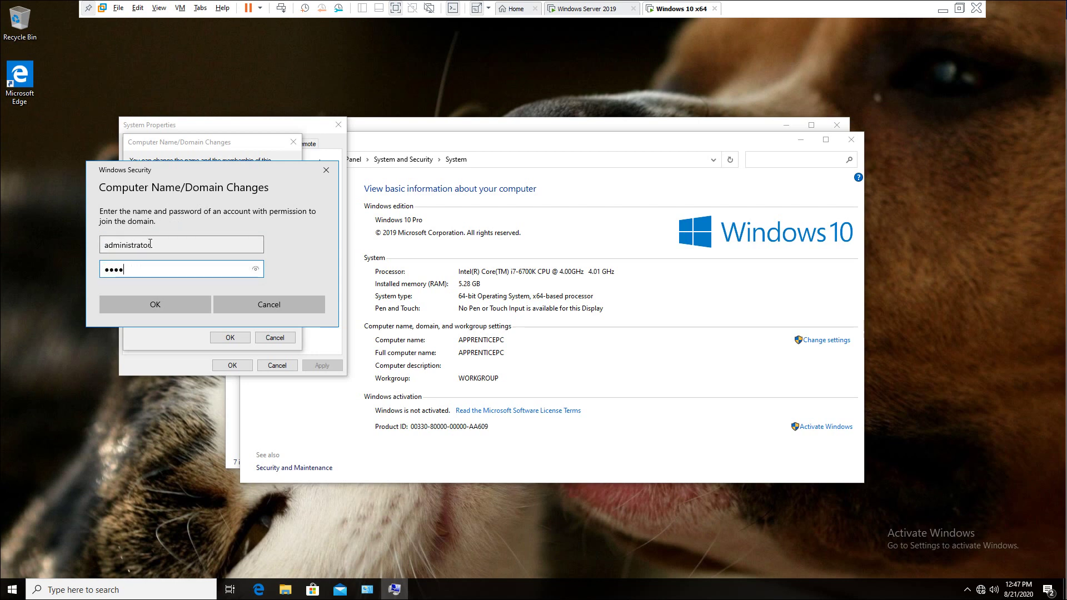
type("****")
left_click(165, 305)
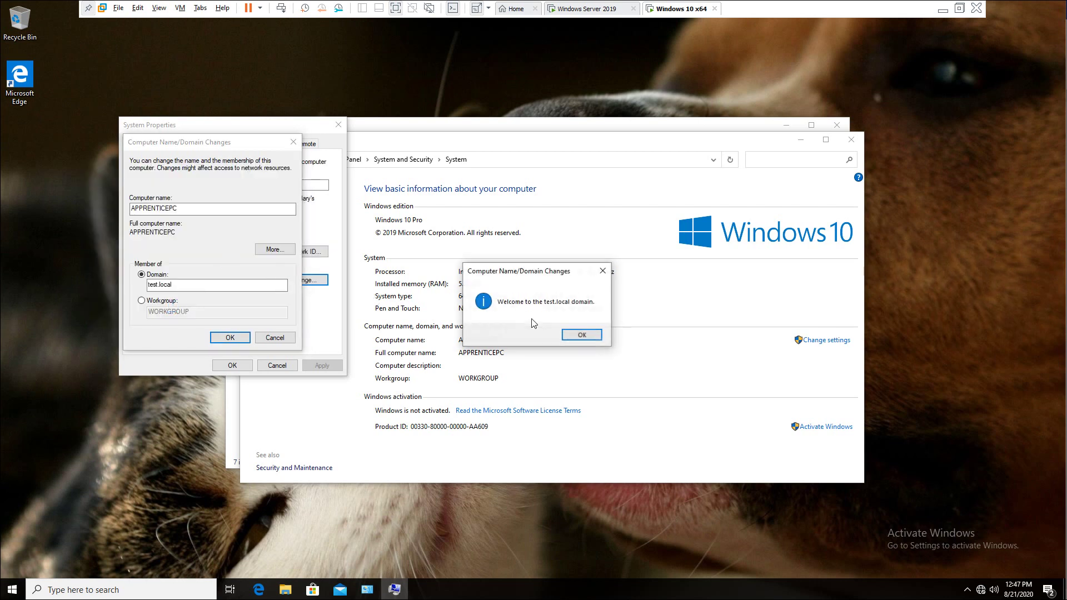
left_click(581, 335)
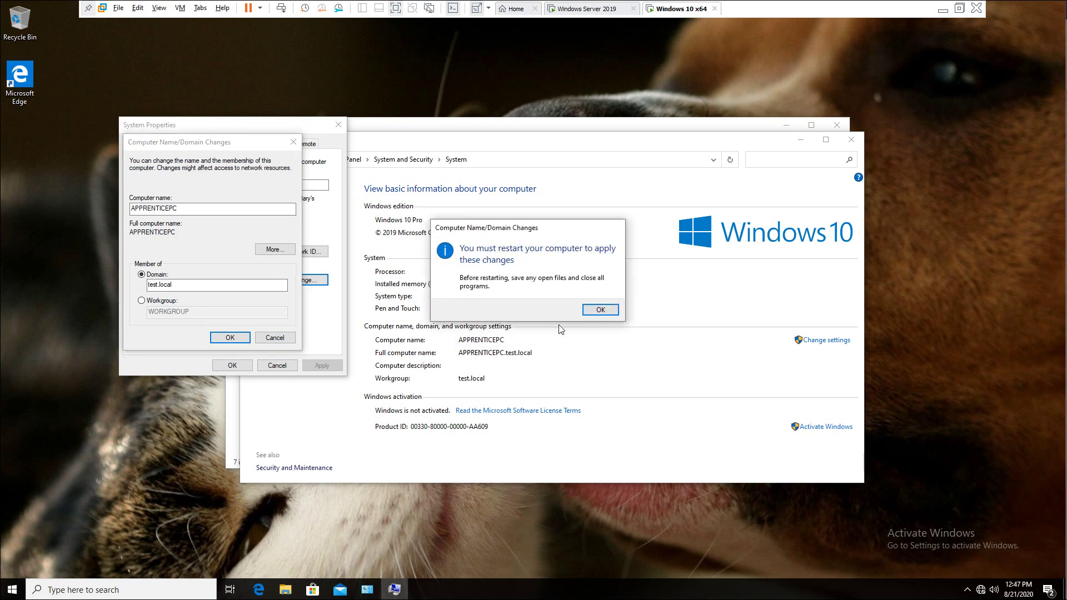
left_click(605, 312)
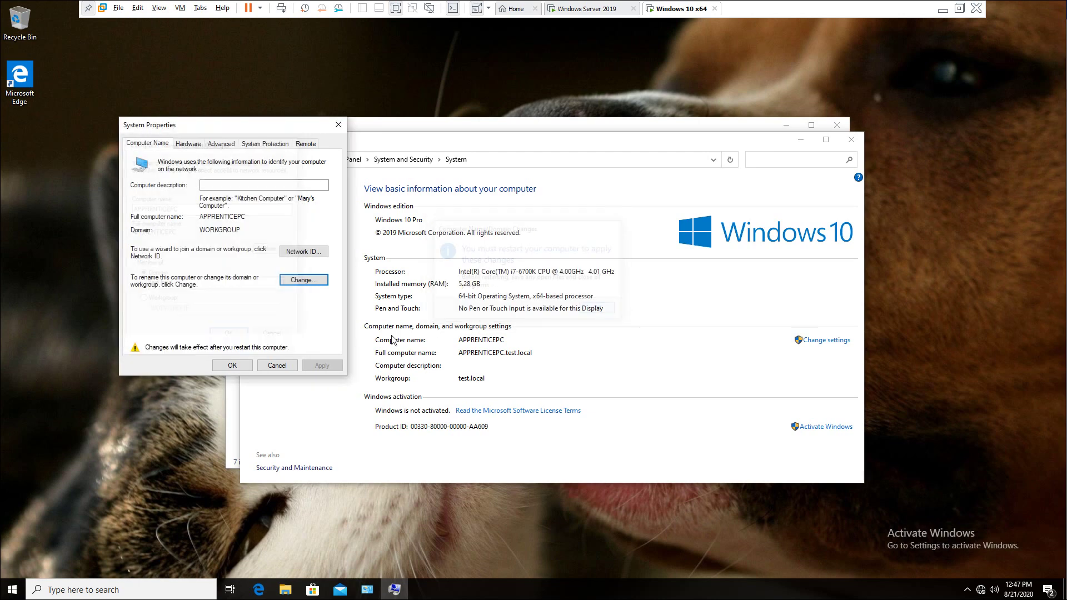
left_click(244, 366)
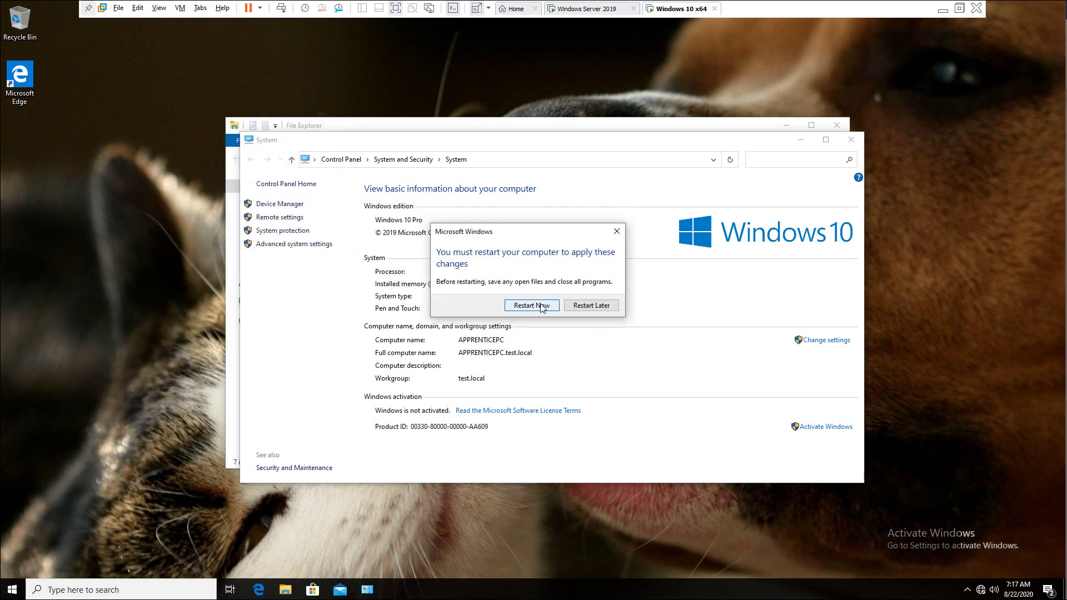
- Restart the computer now and wait for the sign-in screen
left_click(537, 309)
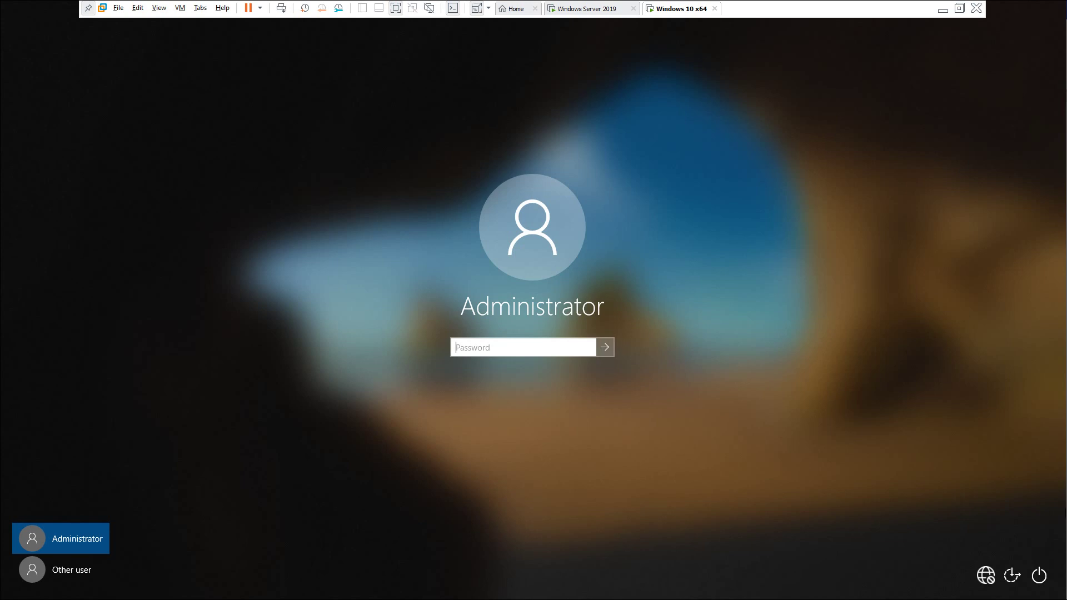
- Sign in via Other user with the new domain user's logon name and password
left_click(64, 570)
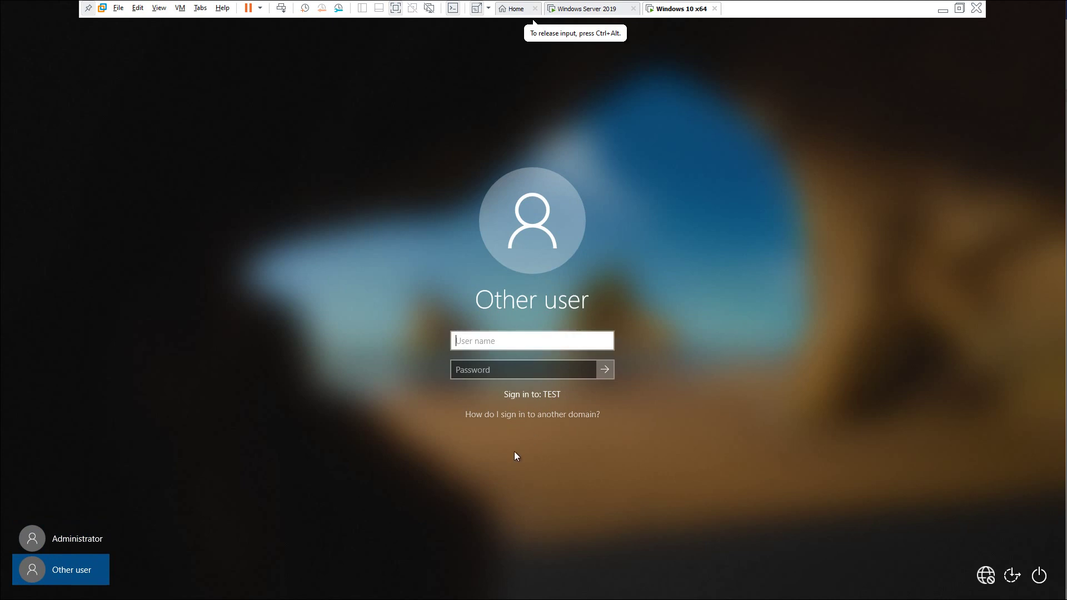
type("stef")
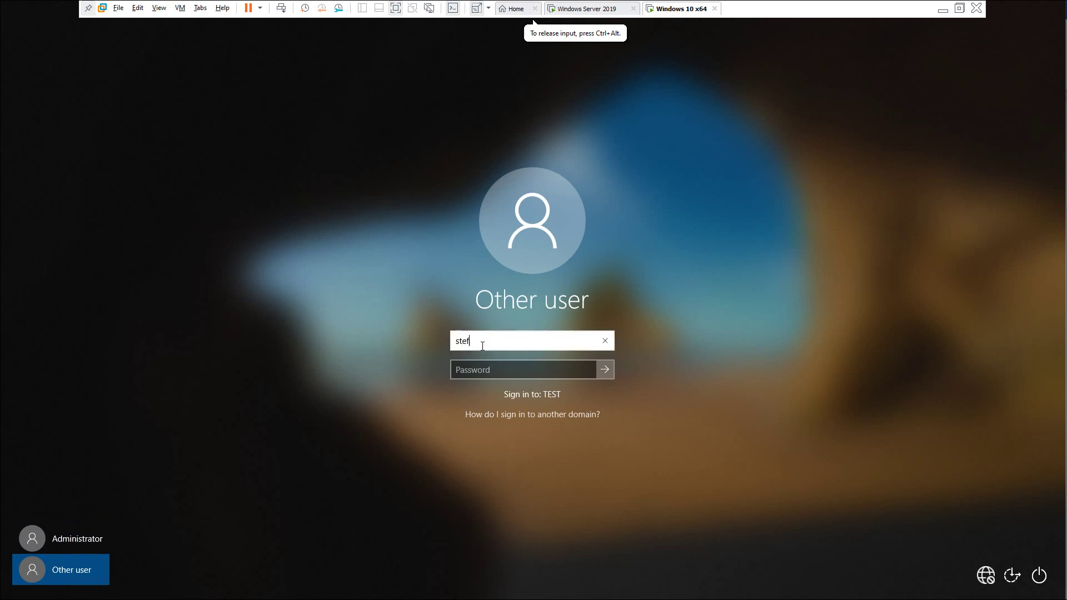
type("an.theapprentice")
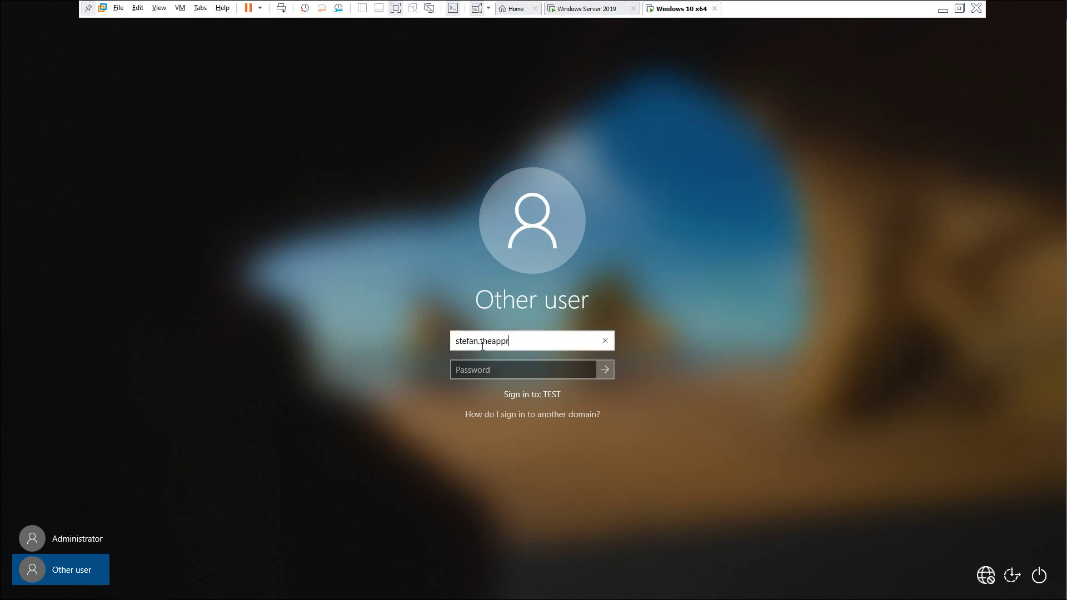
key("Tab")
type("*************")
key("Return")
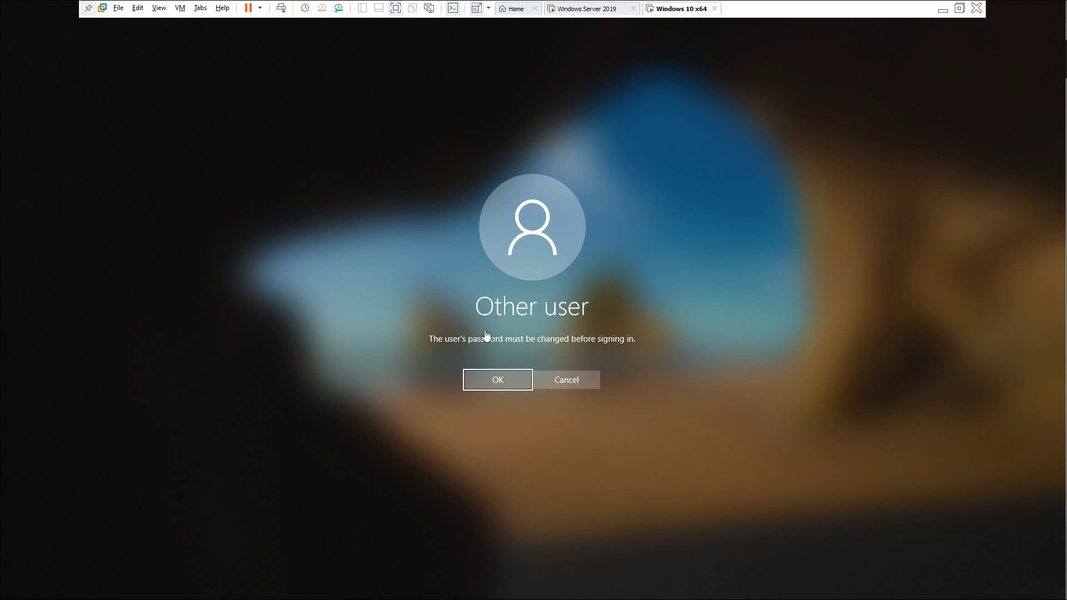
- Enter and confirm a new password for the domain user, then acknowledge the change
left_click(489, 383)
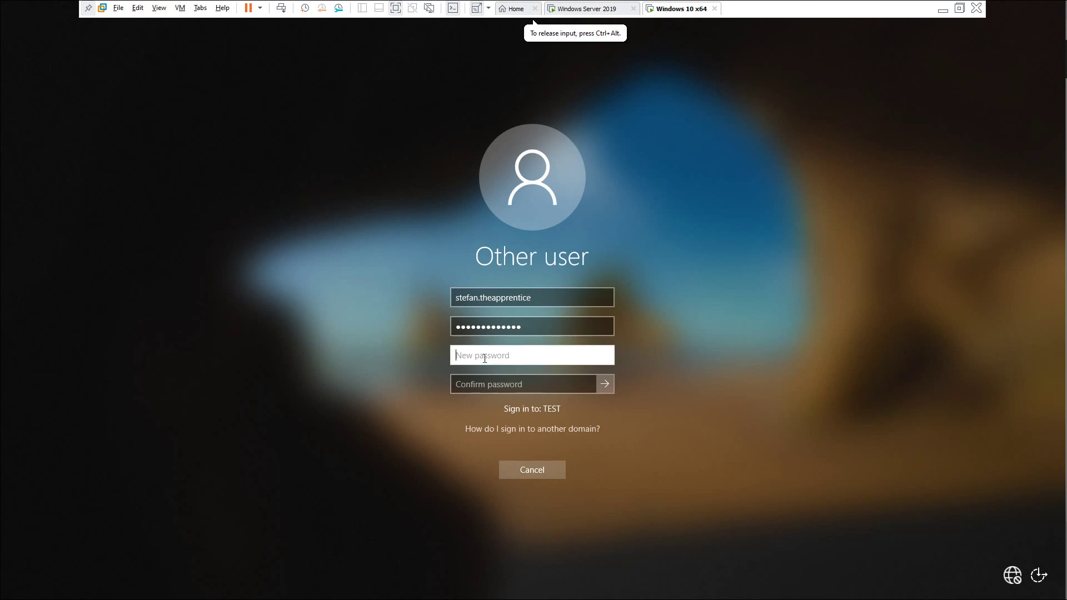
type("•••••••••••••")
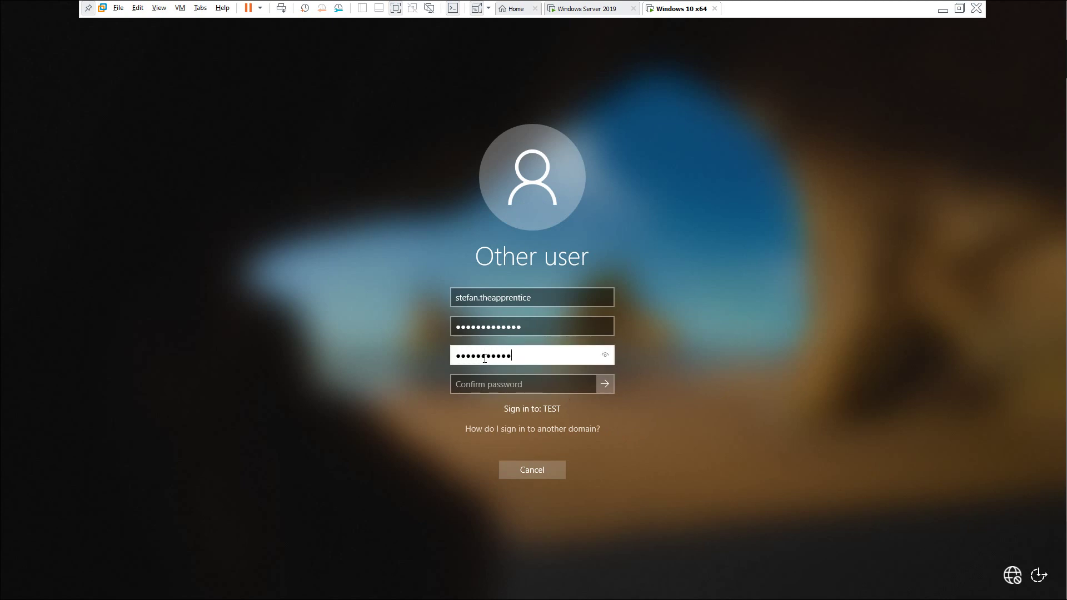
key("Tab")
type("••••••••••")
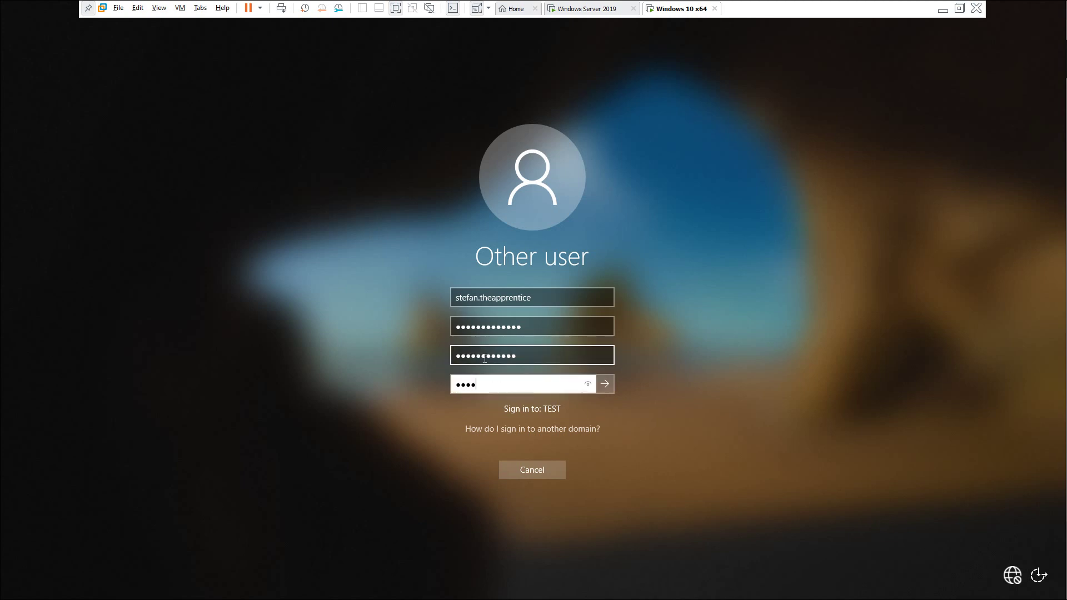
type("••")
left_click(609, 383)
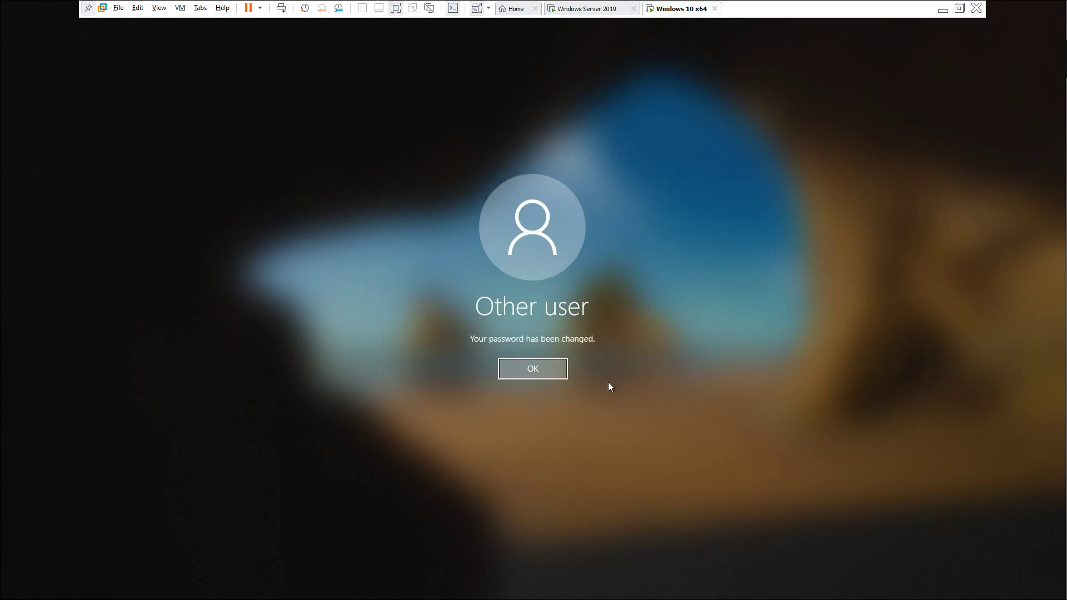
left_click(543, 368)
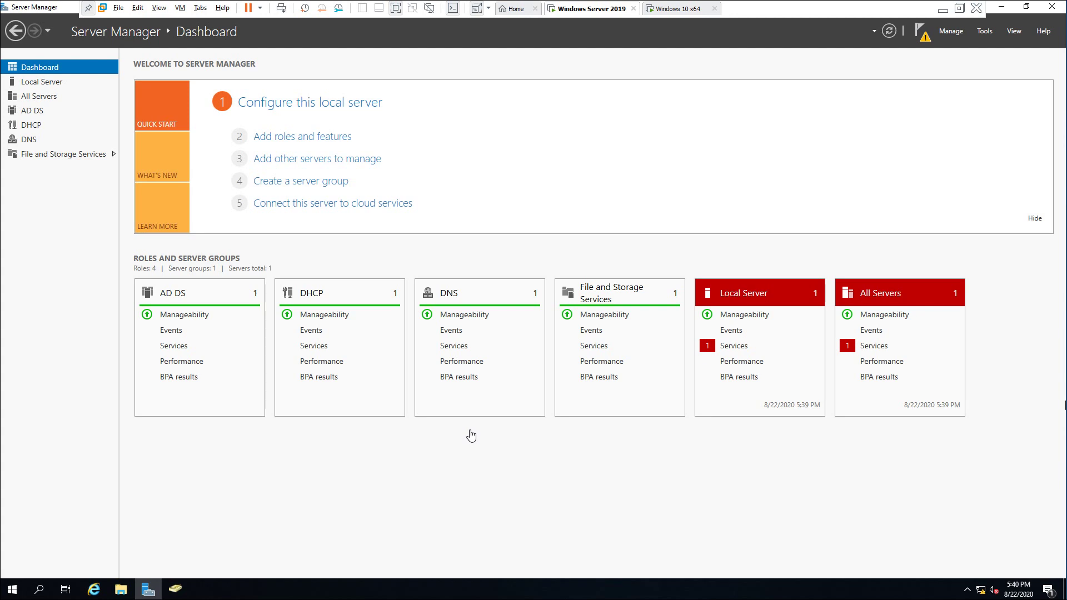
- Complete the pending DHCP post-install configuration in Server Manager, committing with the current credentials
left_click(35, 129)
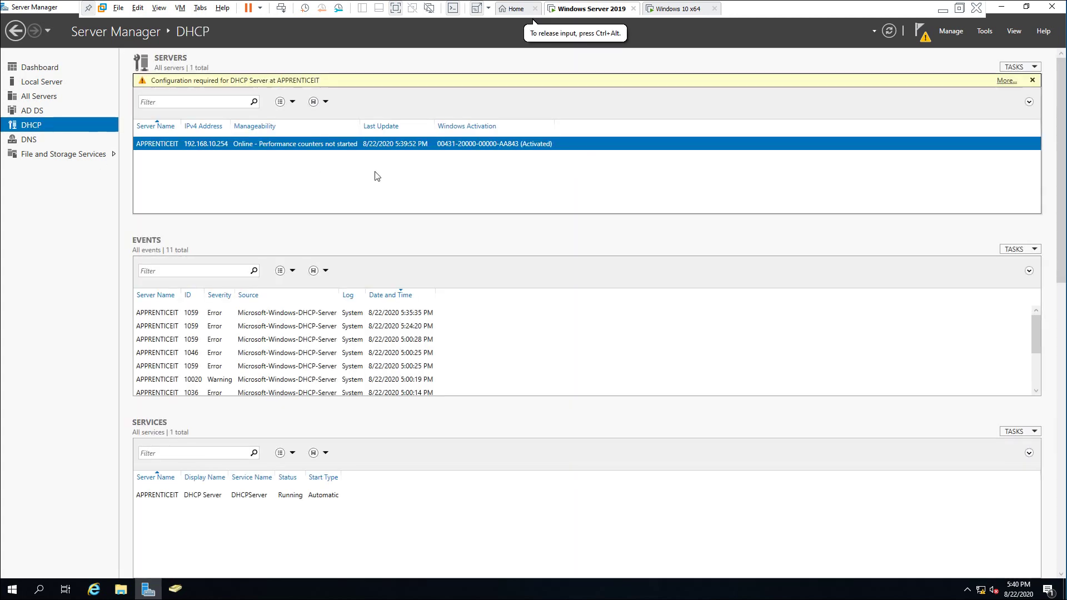
left_click(1006, 81)
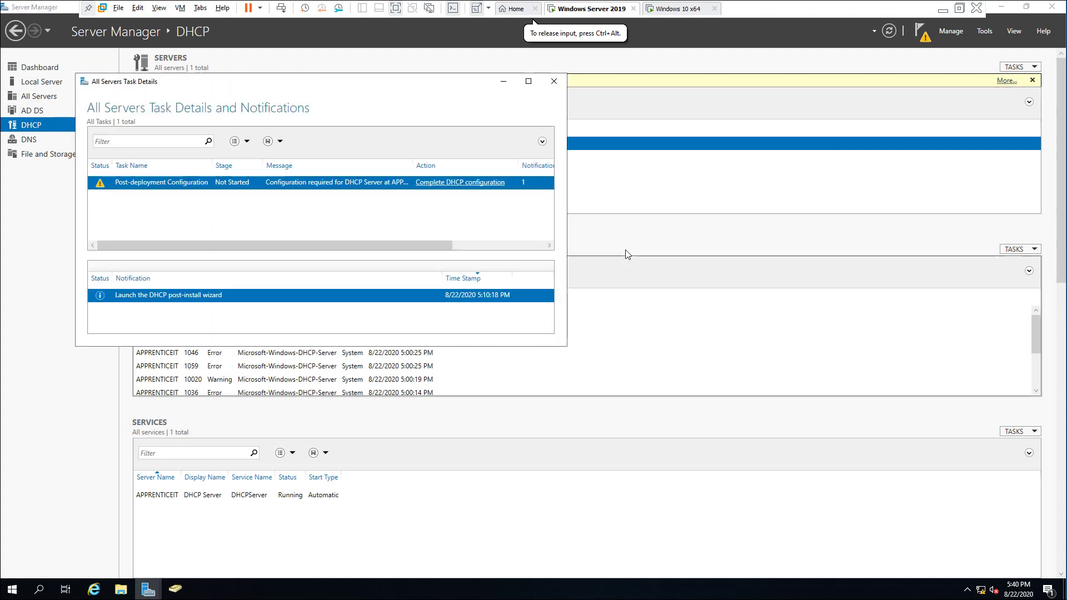
left_click(461, 183)
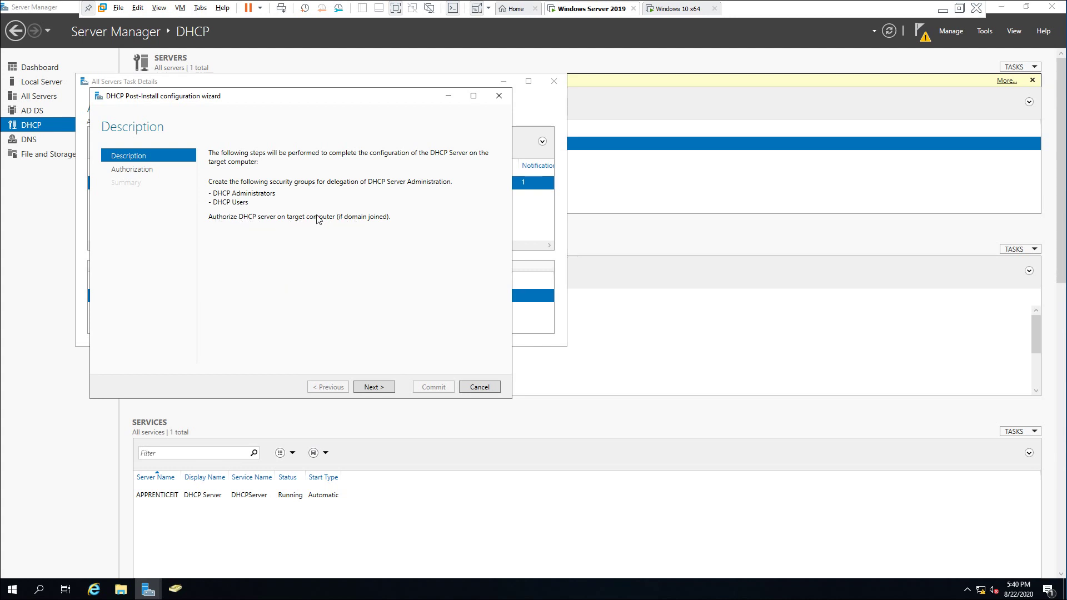
left_click(374, 388)
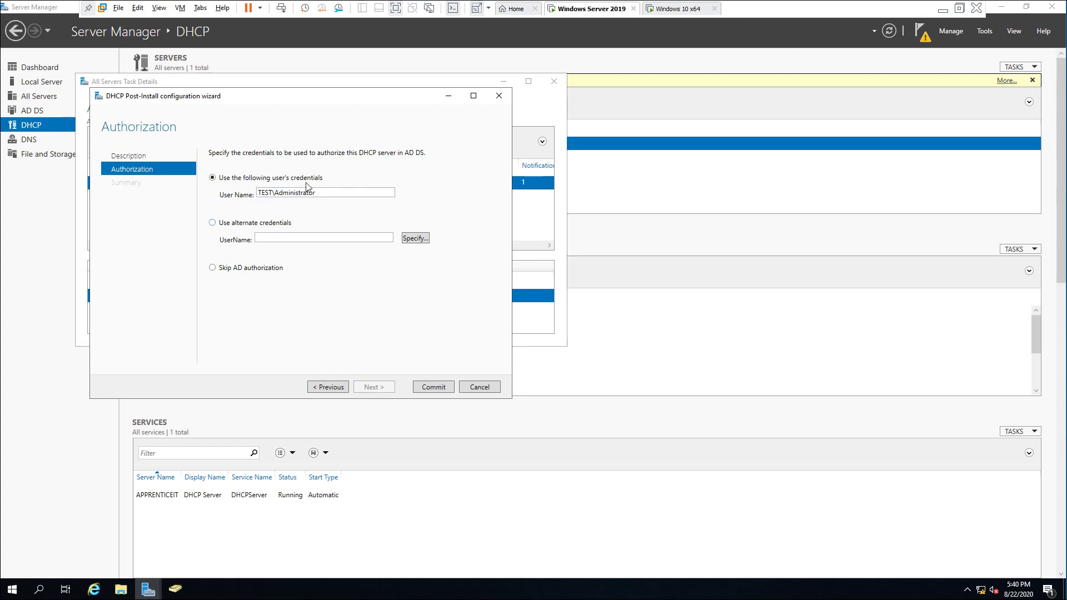
left_click(434, 387)
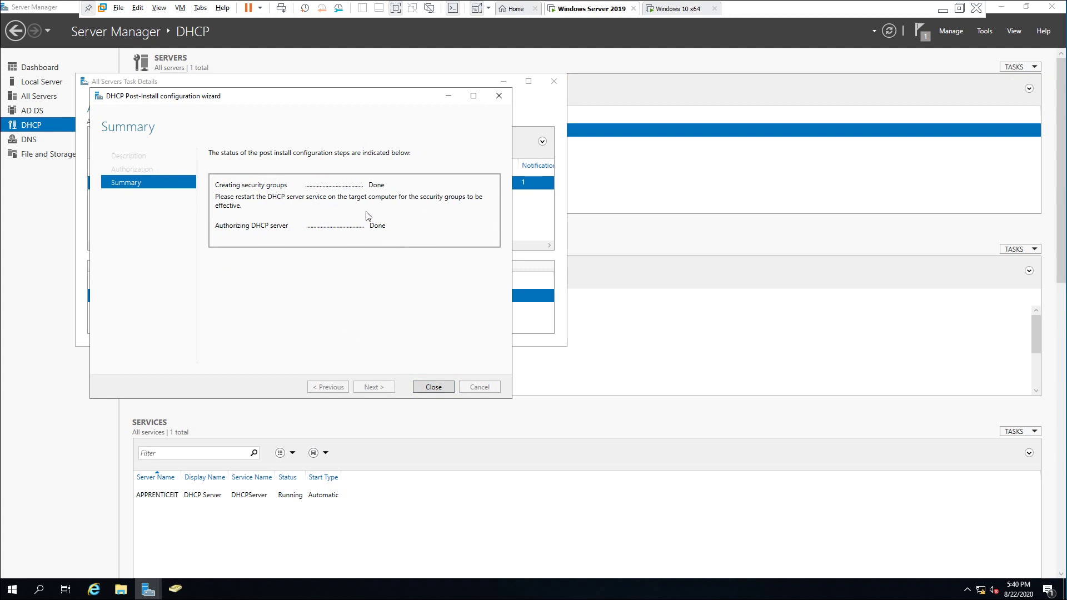
left_click(434, 388)
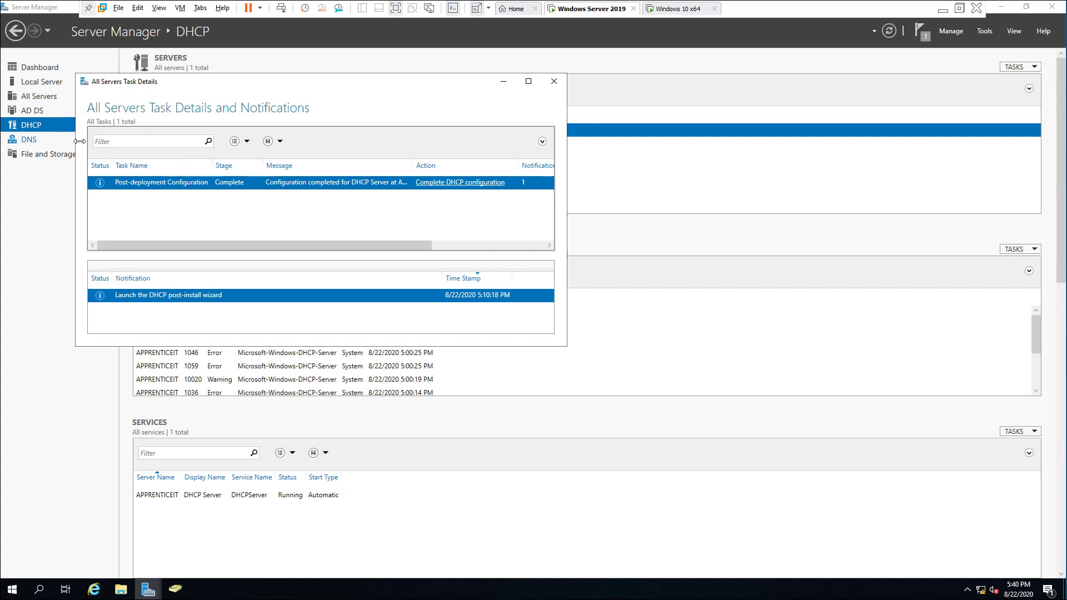